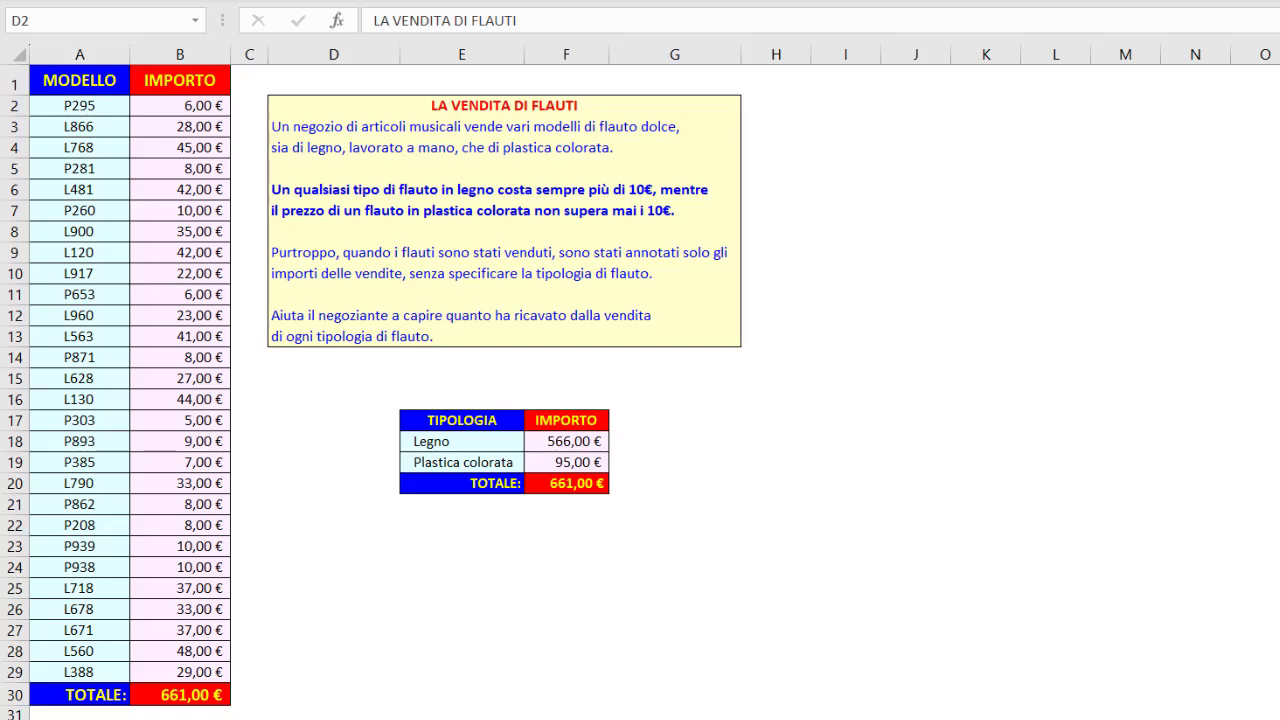
Step: Recalculate the worksheet repeatedly to regenerate the random flute models and amounts and check the totals per type
key(F9)
key(F9)
key(F9)
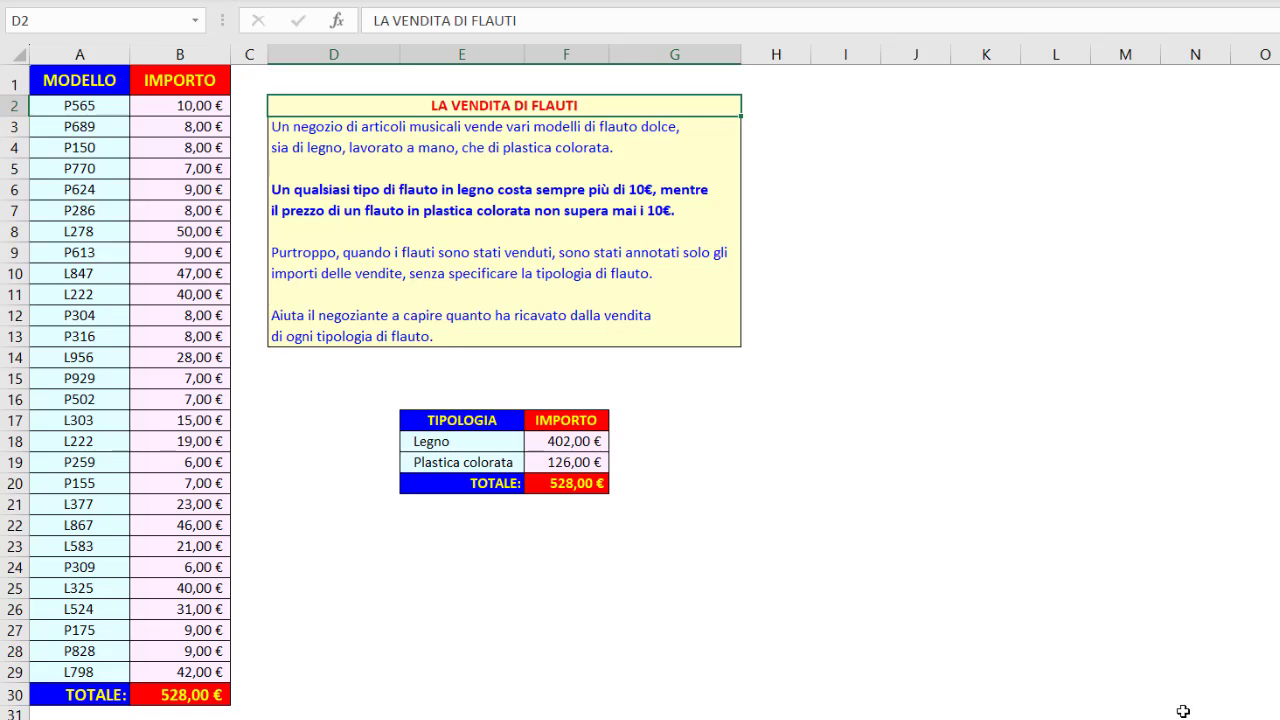
key(F9)
key(F9)
key(F9)
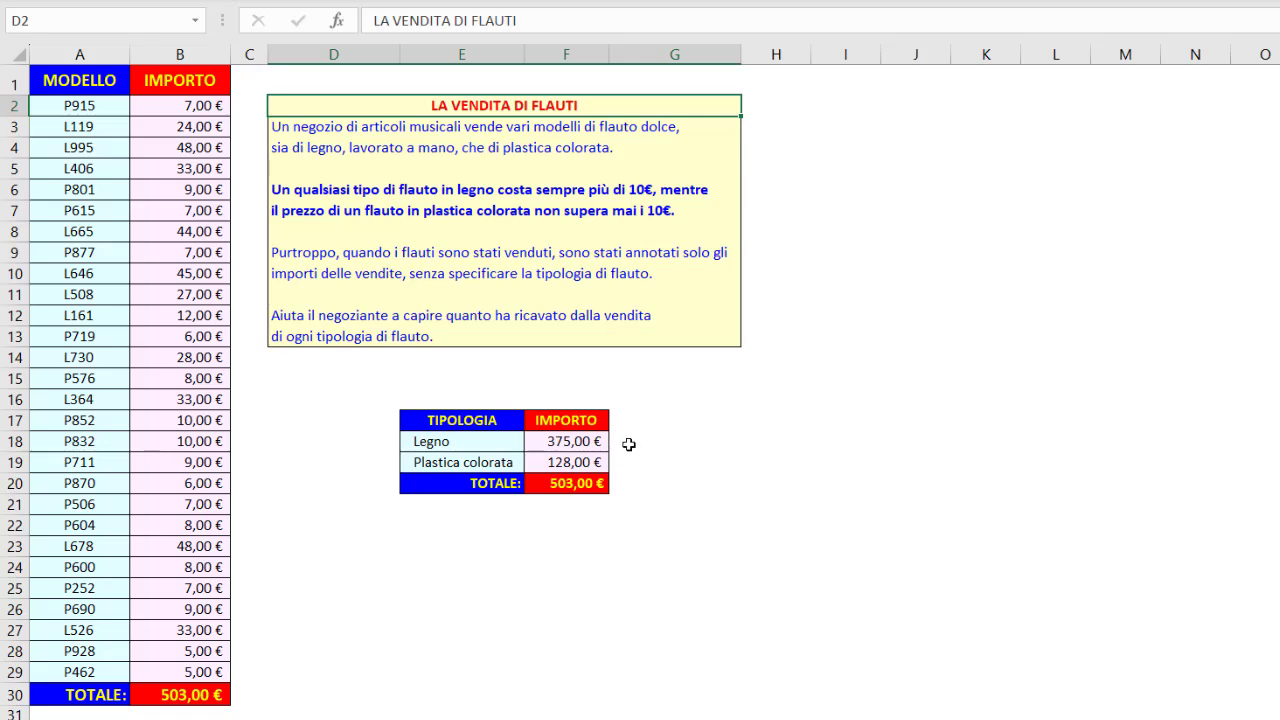
key(F9)
key(F9)
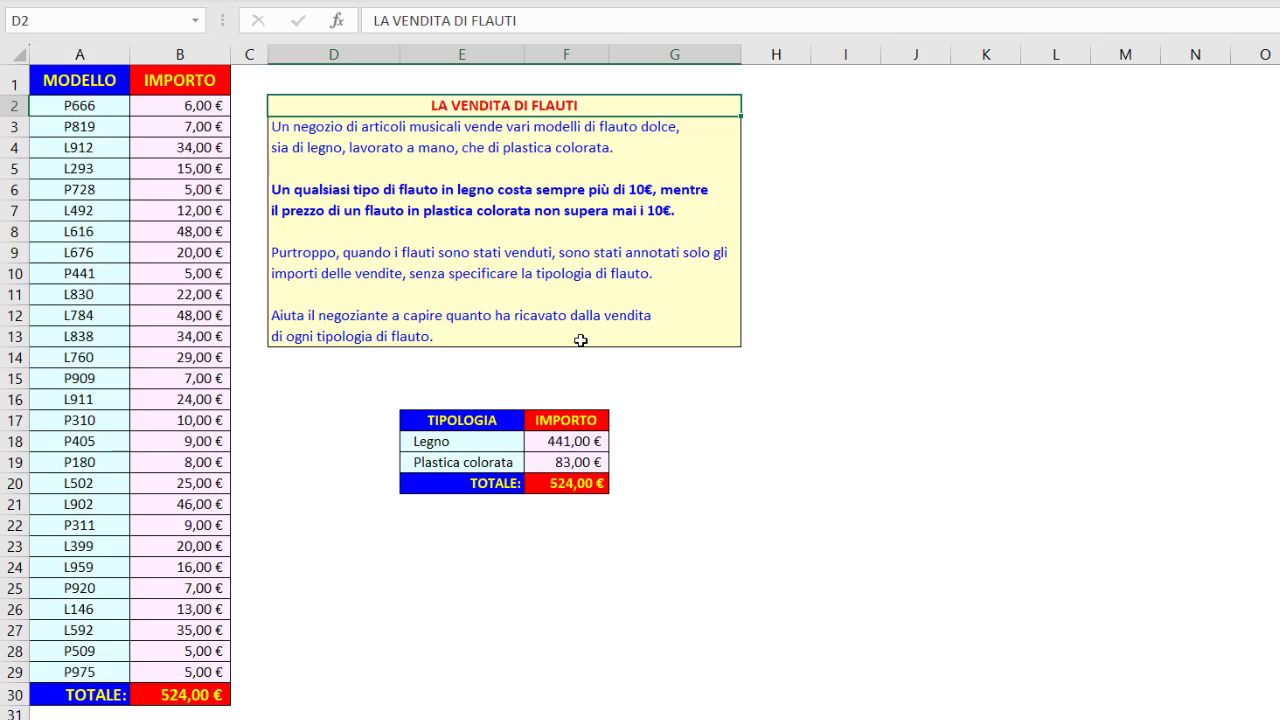
Step: Examine the SCEGLI formula in A2 argument by argument, including the CASUALE.TRA part joined to it, without changing it
click(103, 103)
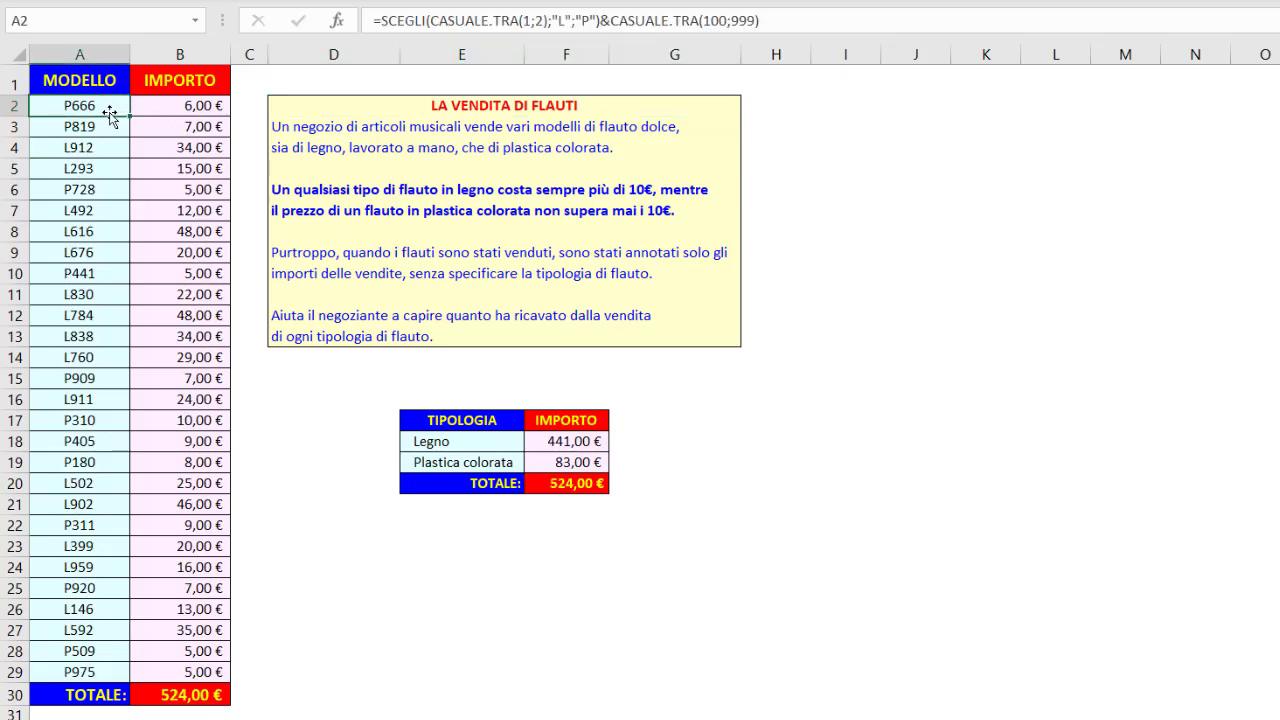
click(427, 20)
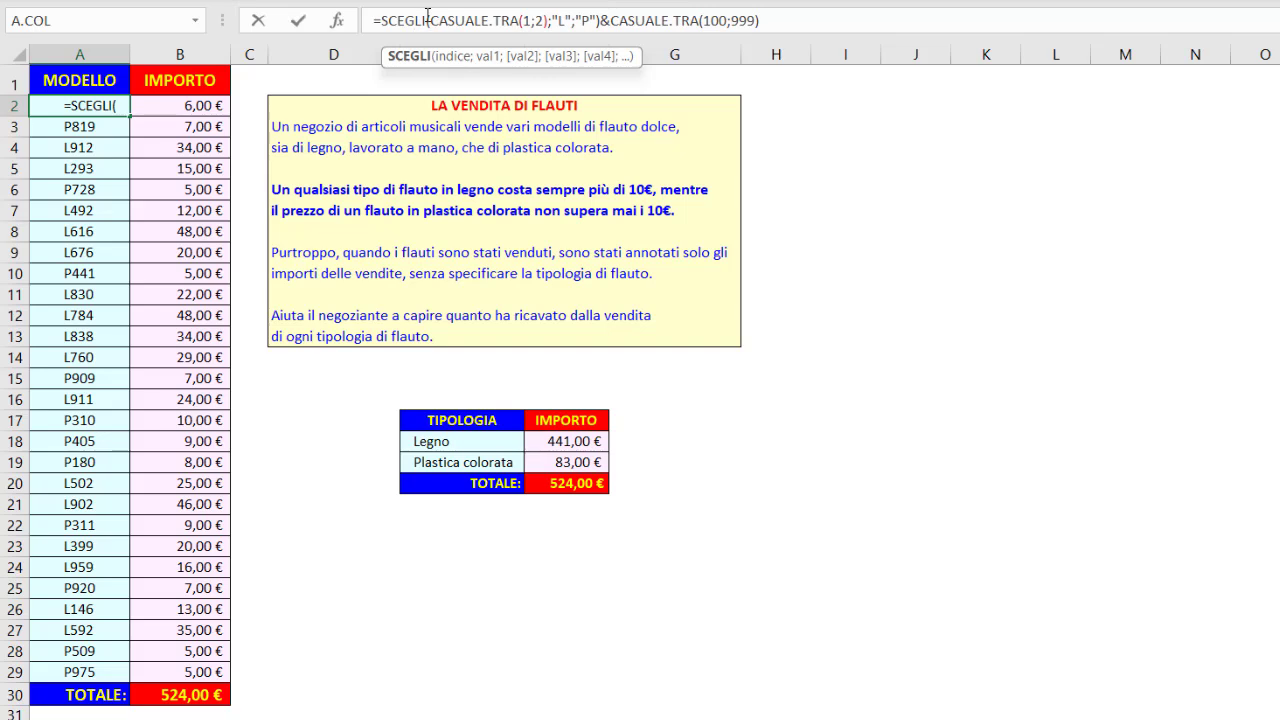
click(462, 57)
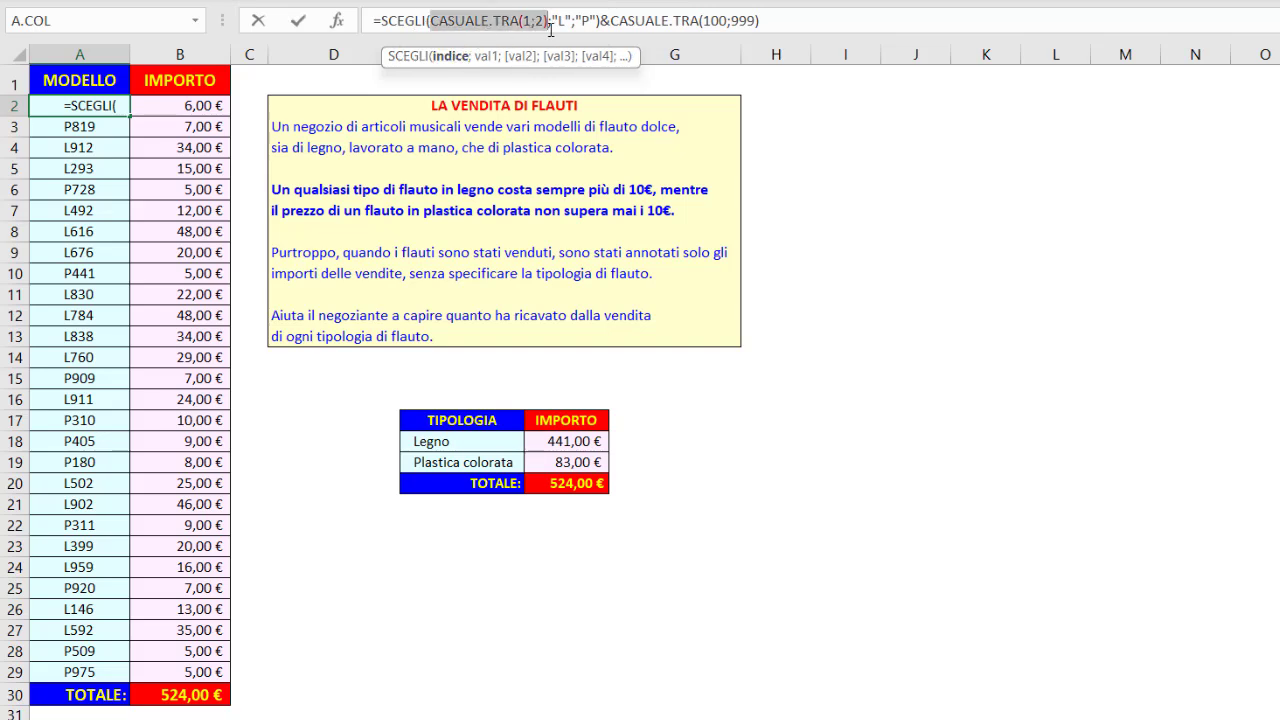
click(485, 57)
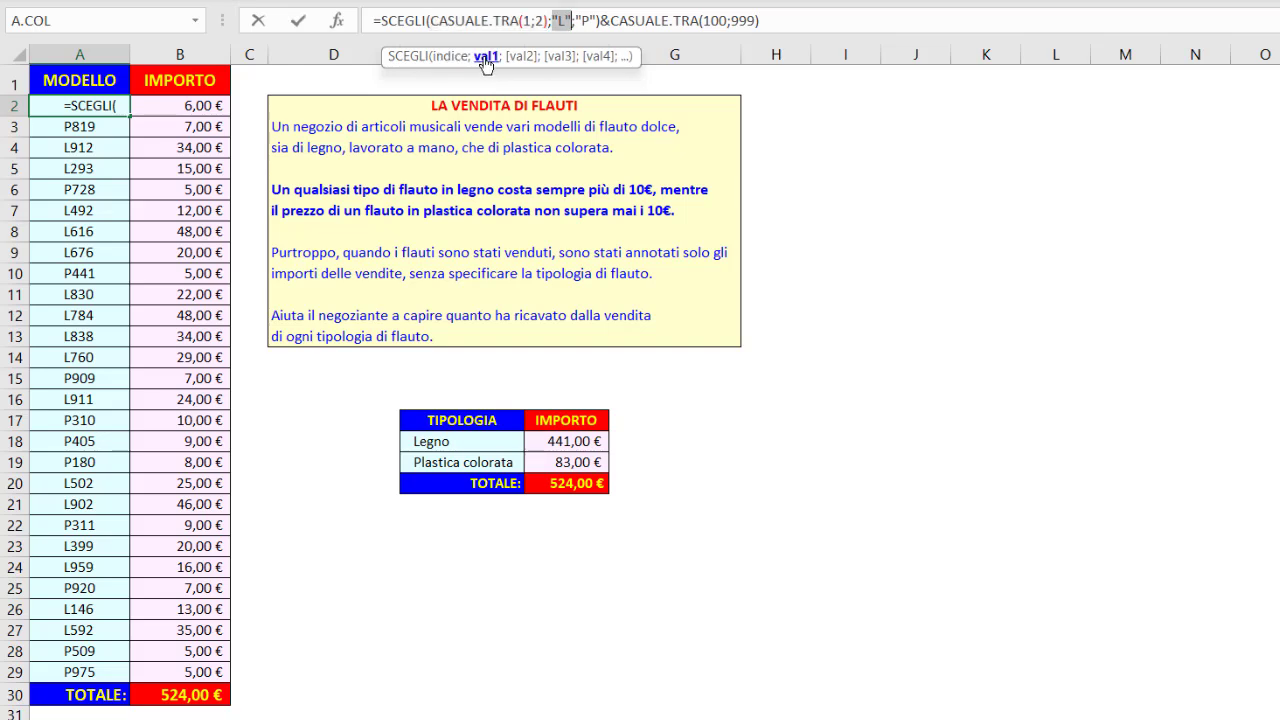
click(519, 57)
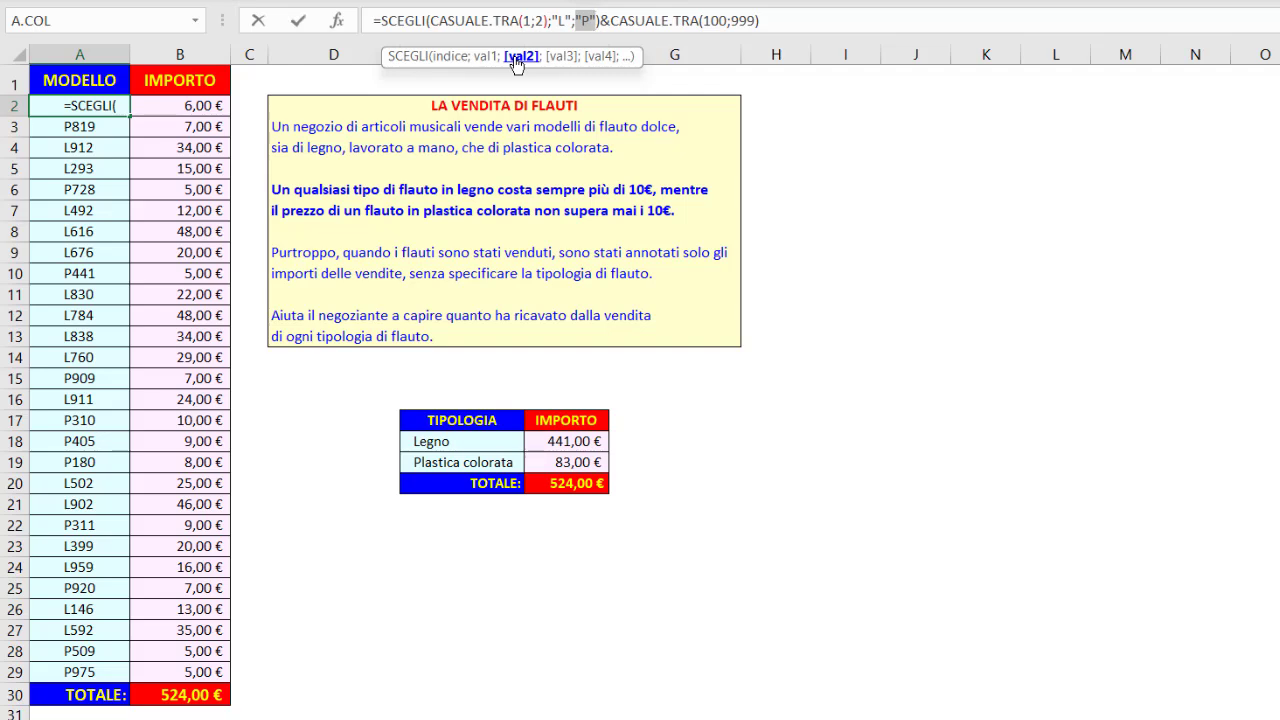
click(604, 20)
drag(604, 20, 612, 20)
click(655, 20)
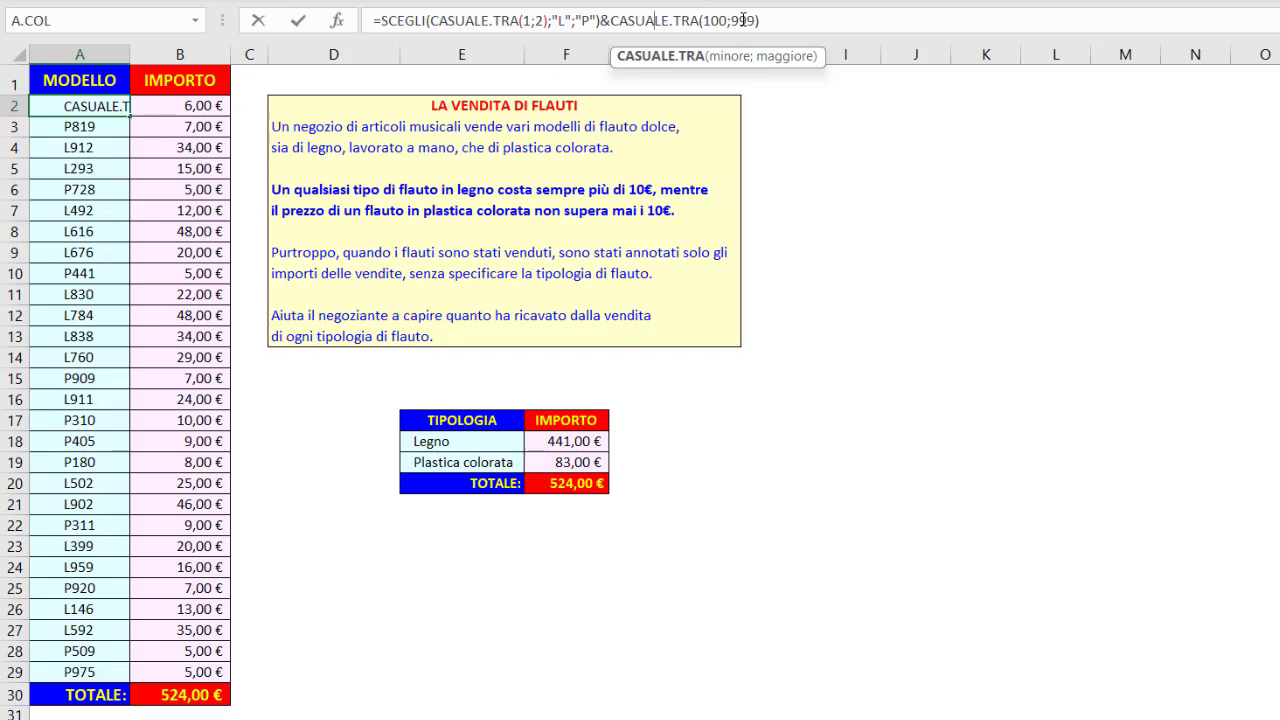
key(Escape)
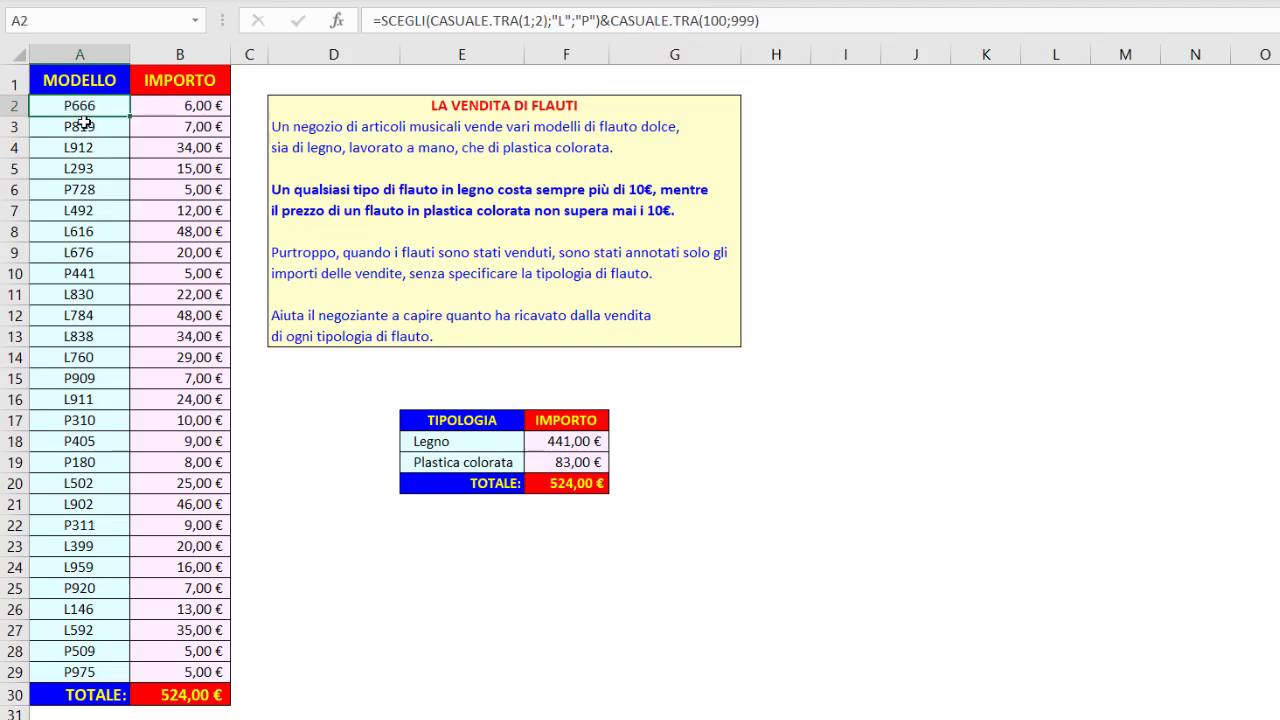
Step: Examine the SE formula in B2, going through its test, value-if-true and value-if-false arguments without changing it
click(169, 105)
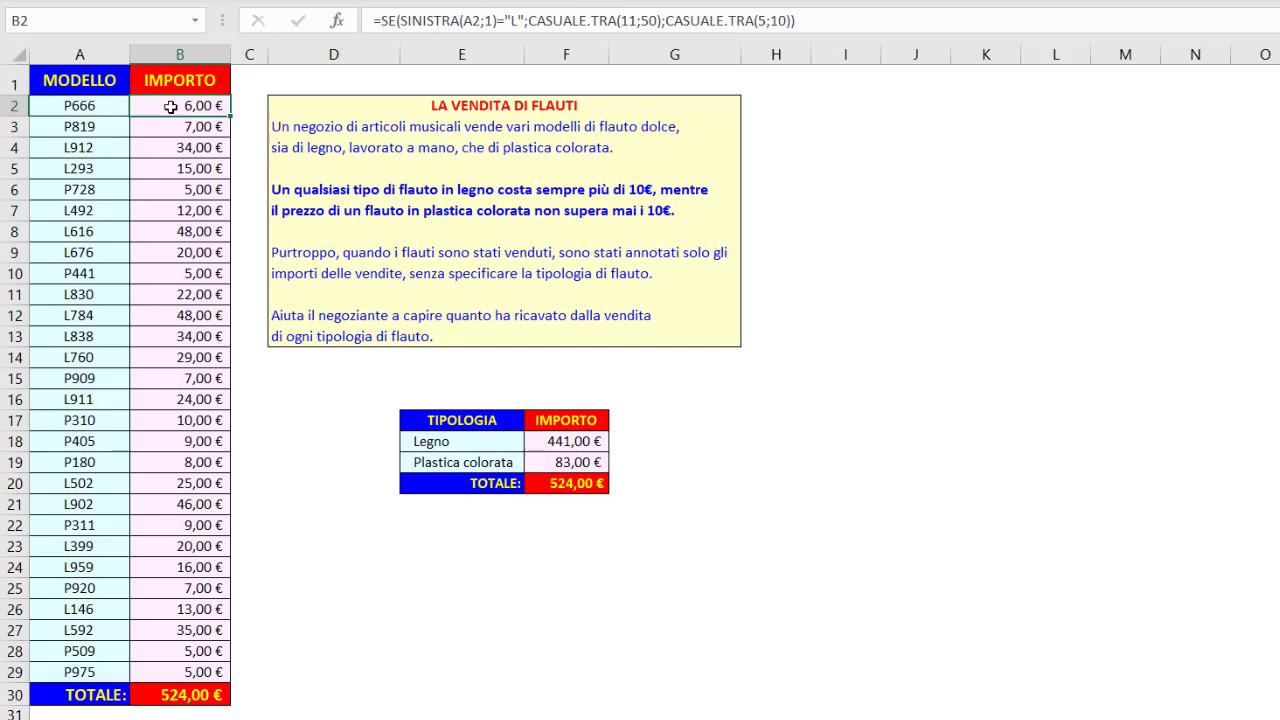
click(410, 21)
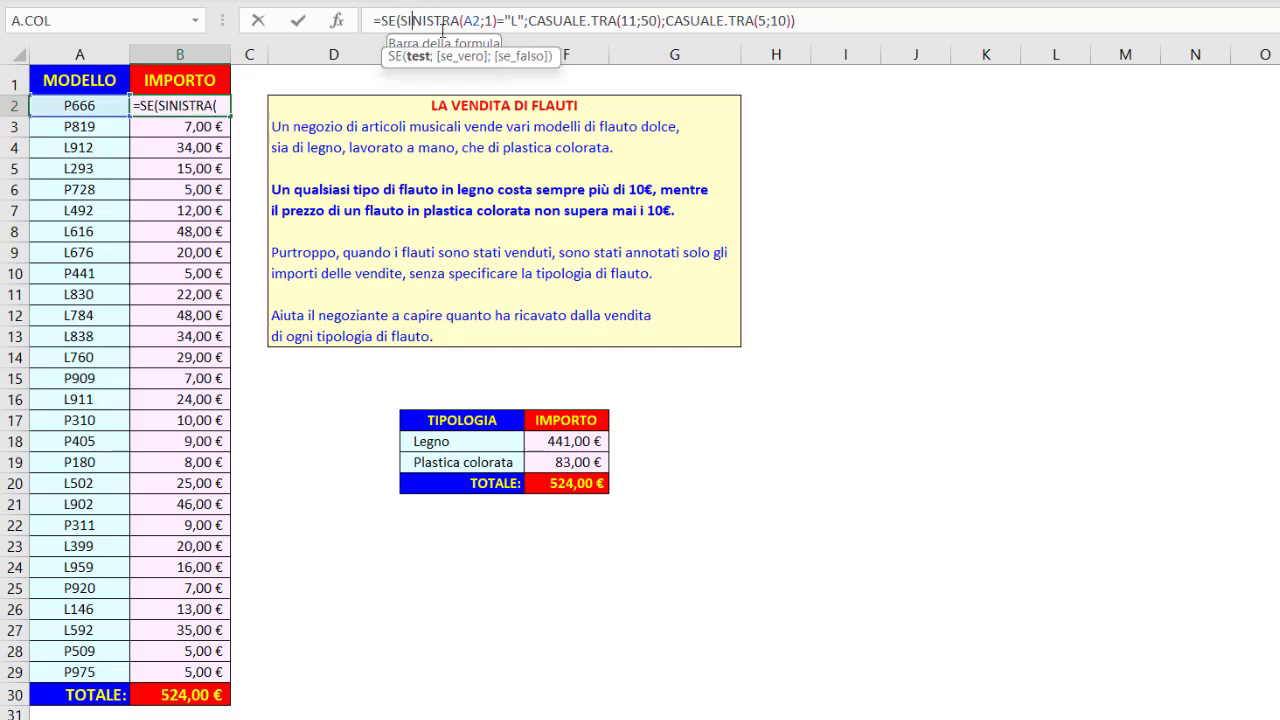
click(414, 60)
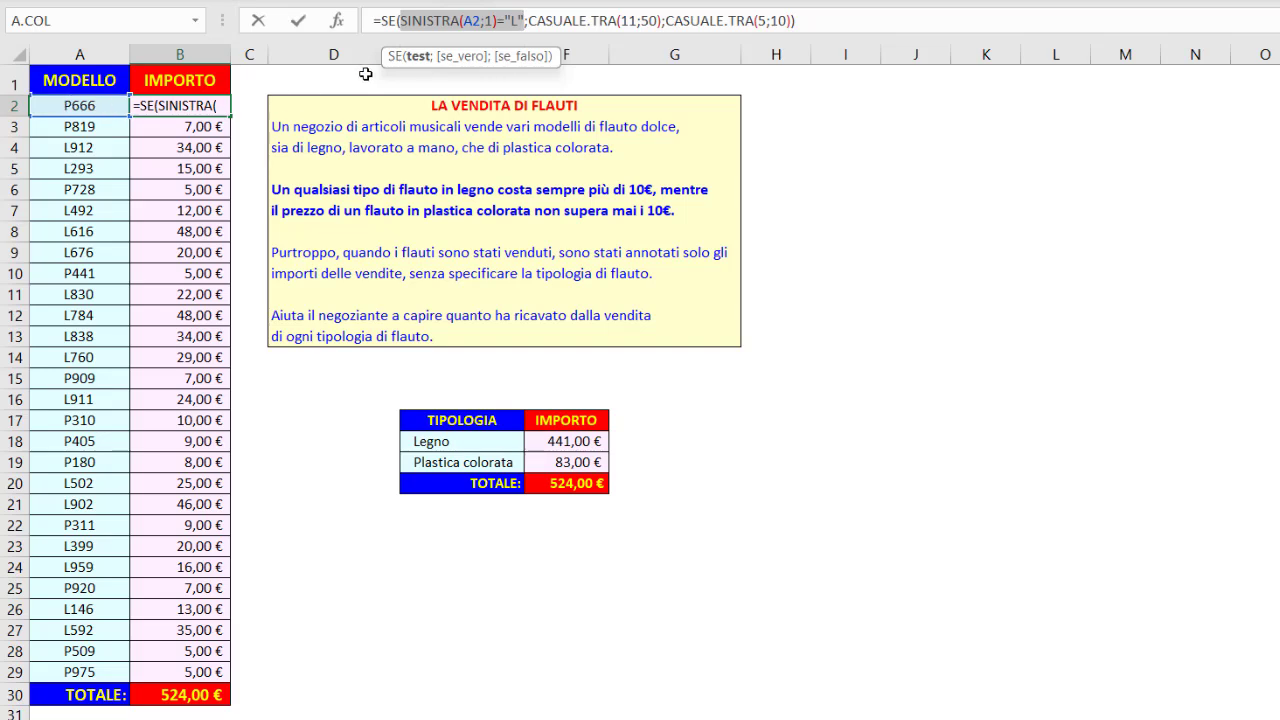
click(460, 57)
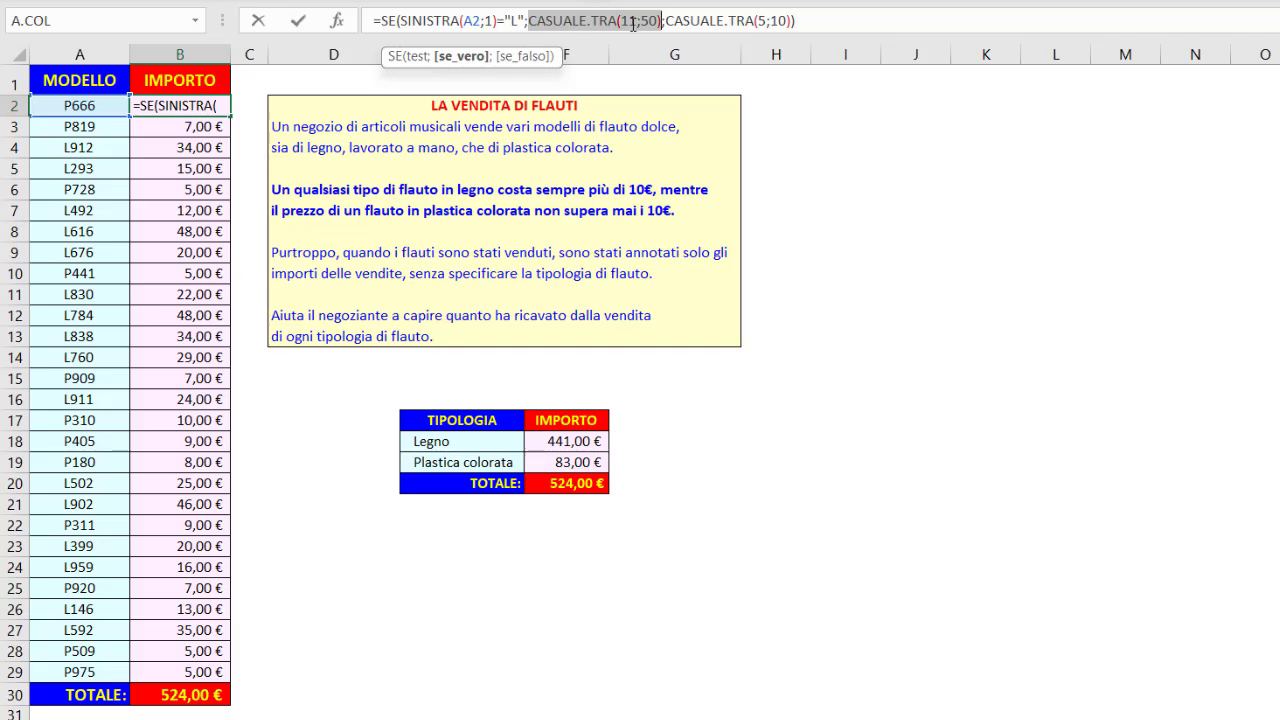
click(535, 58)
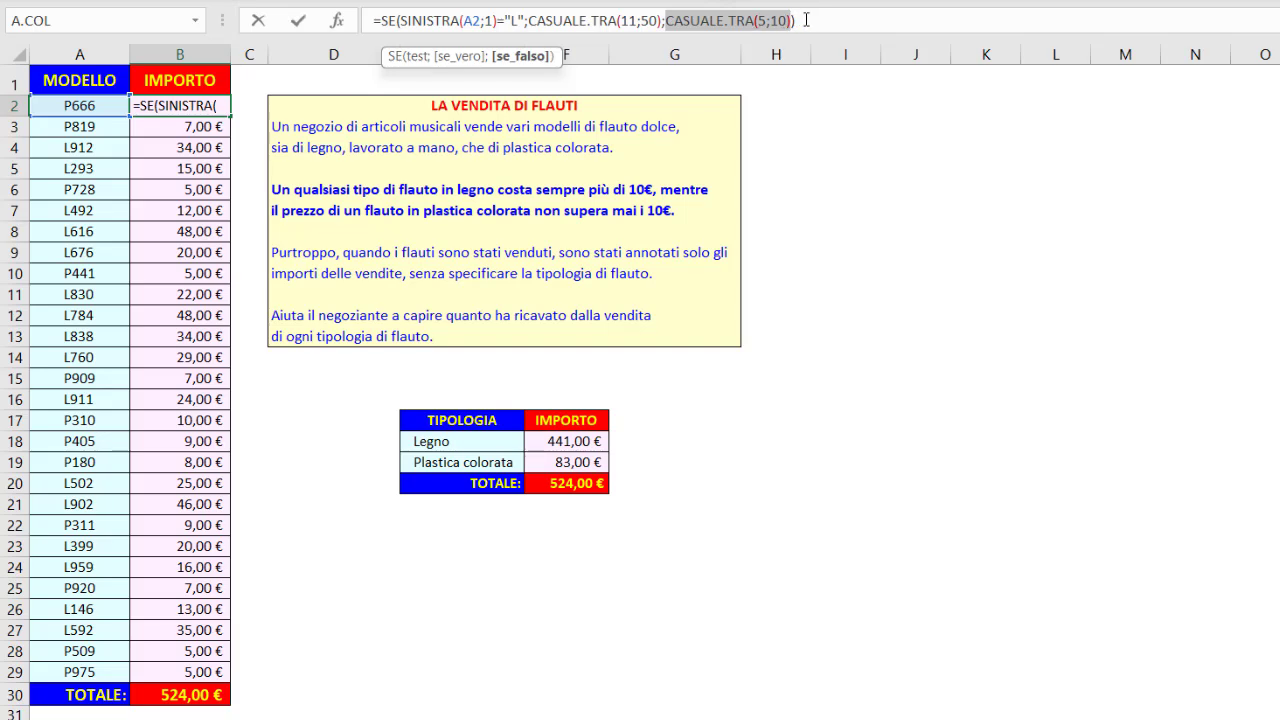
key(ctrl+Return)
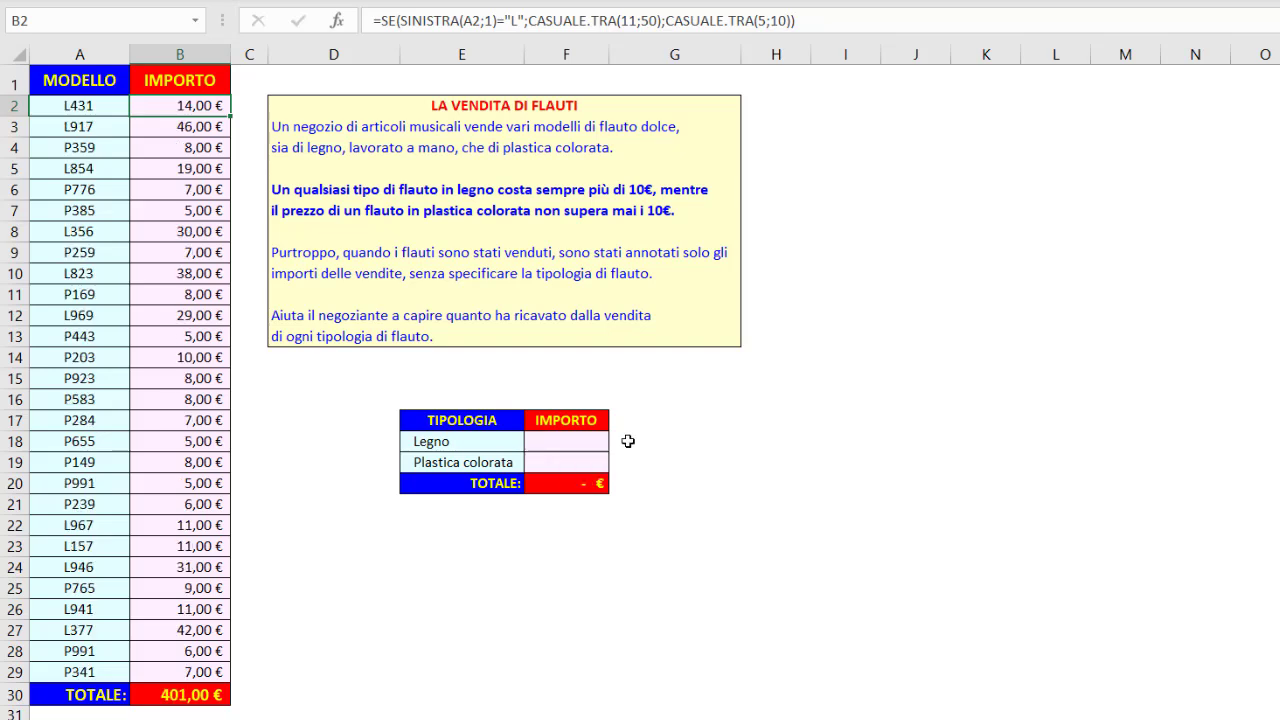
Step: Begin a SOMMA.SE formula in F18 for Legno and set its Intervallo argument to the absolute range $B$2:$B$29
click(587, 443)
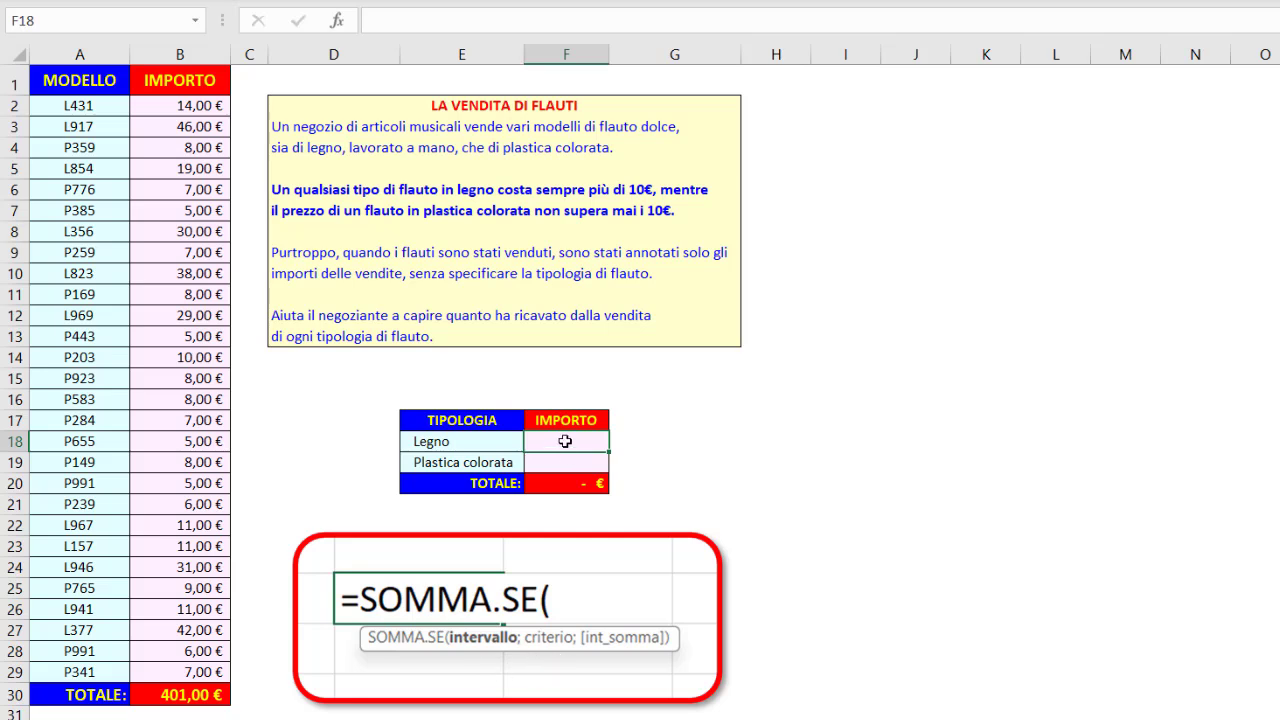
text(=somm)
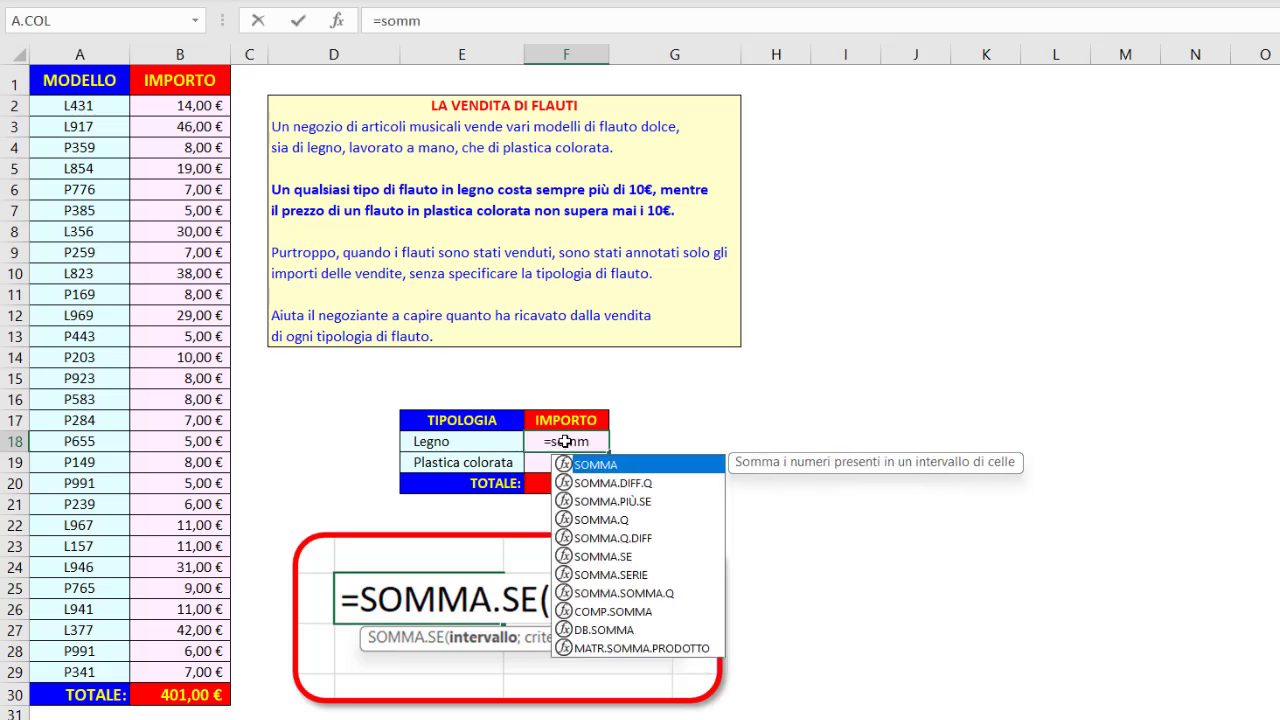
double_click(596, 558)
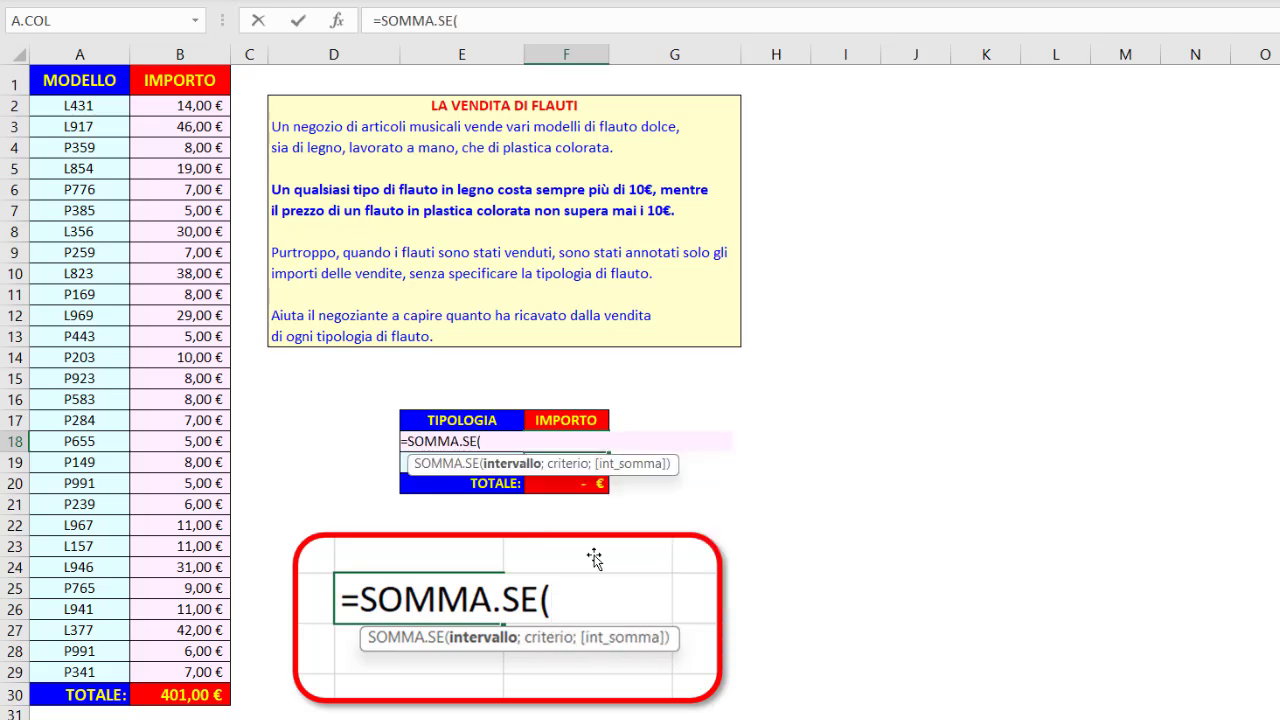
click(338, 21)
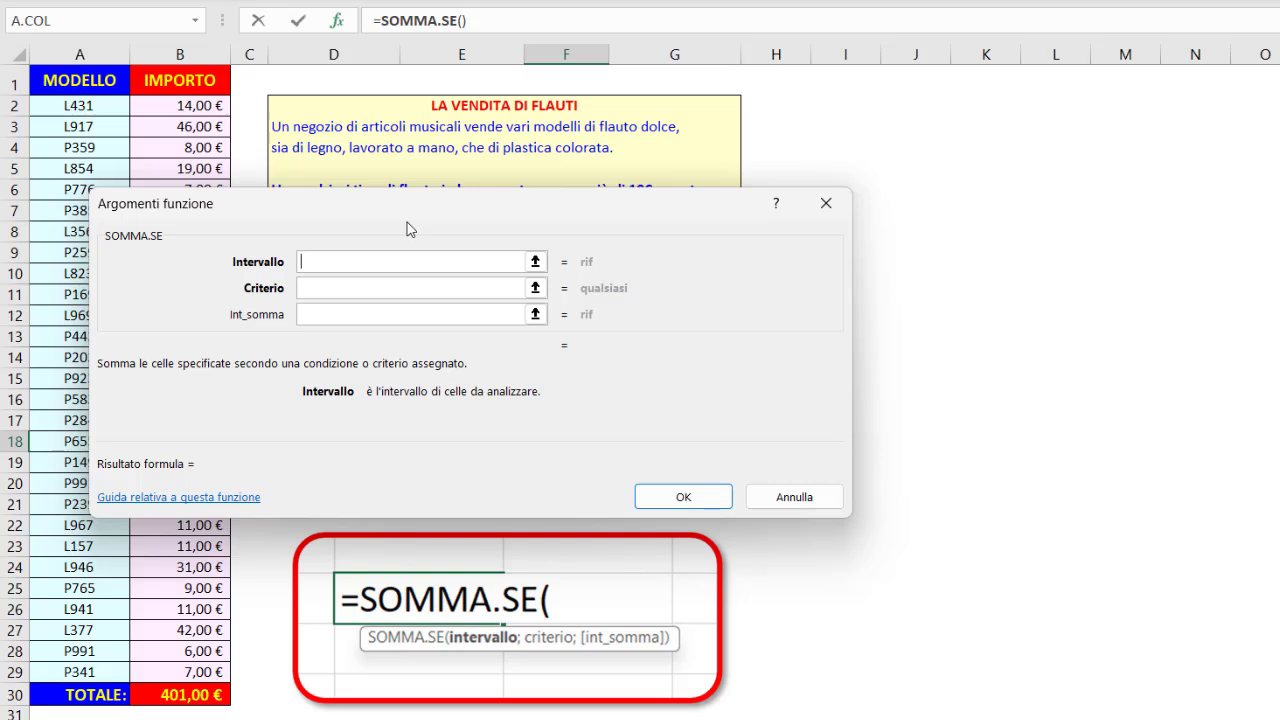
click(321, 287)
click(308, 286)
click(308, 316)
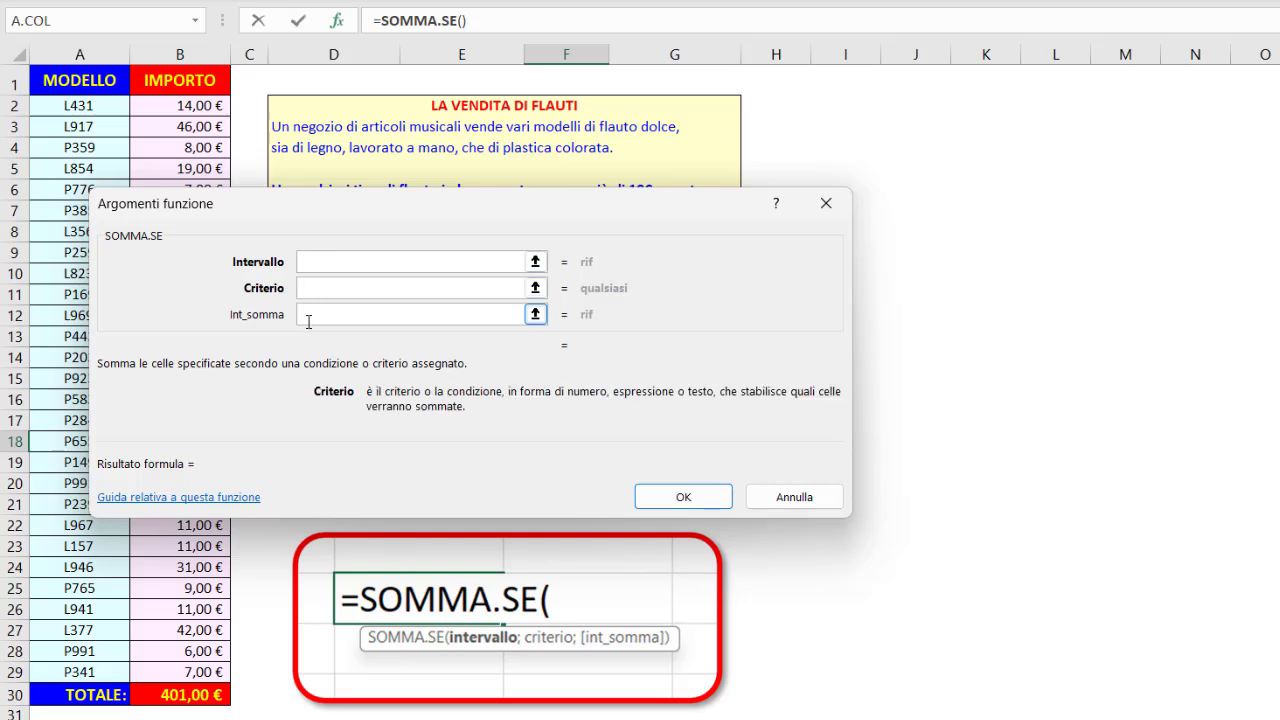
click(308, 262)
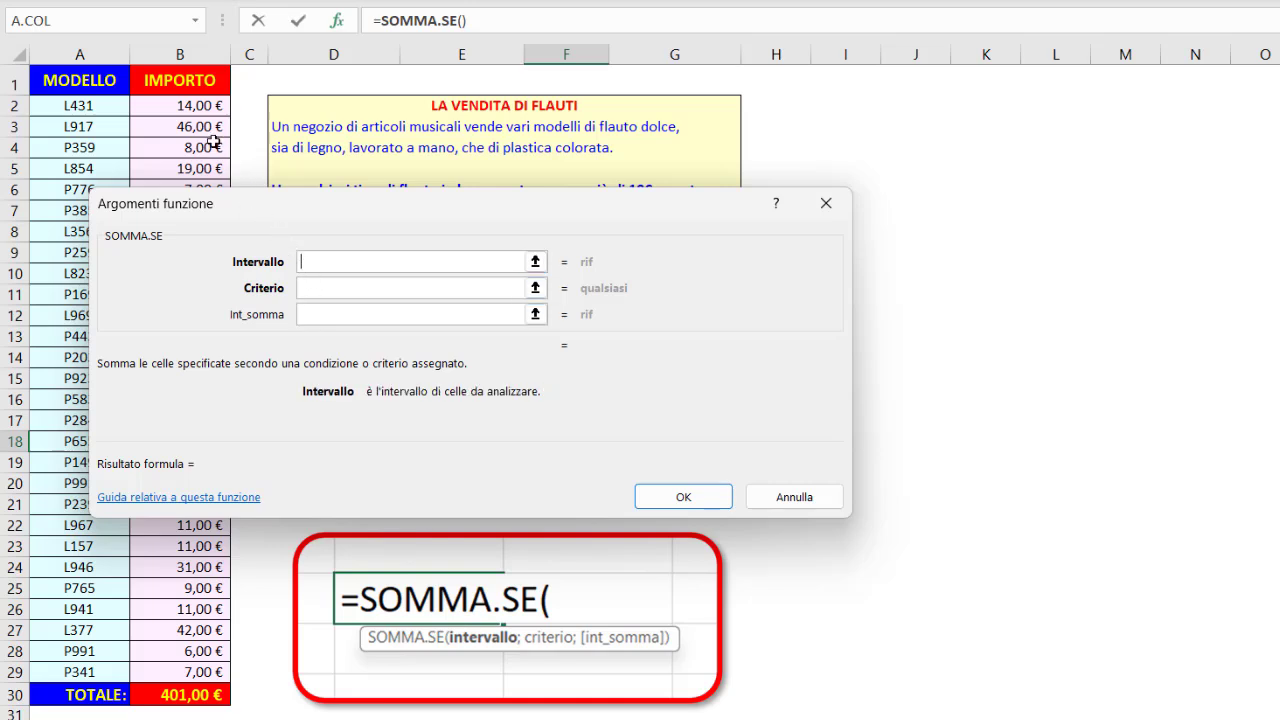
drag(196, 108, 165, 668)
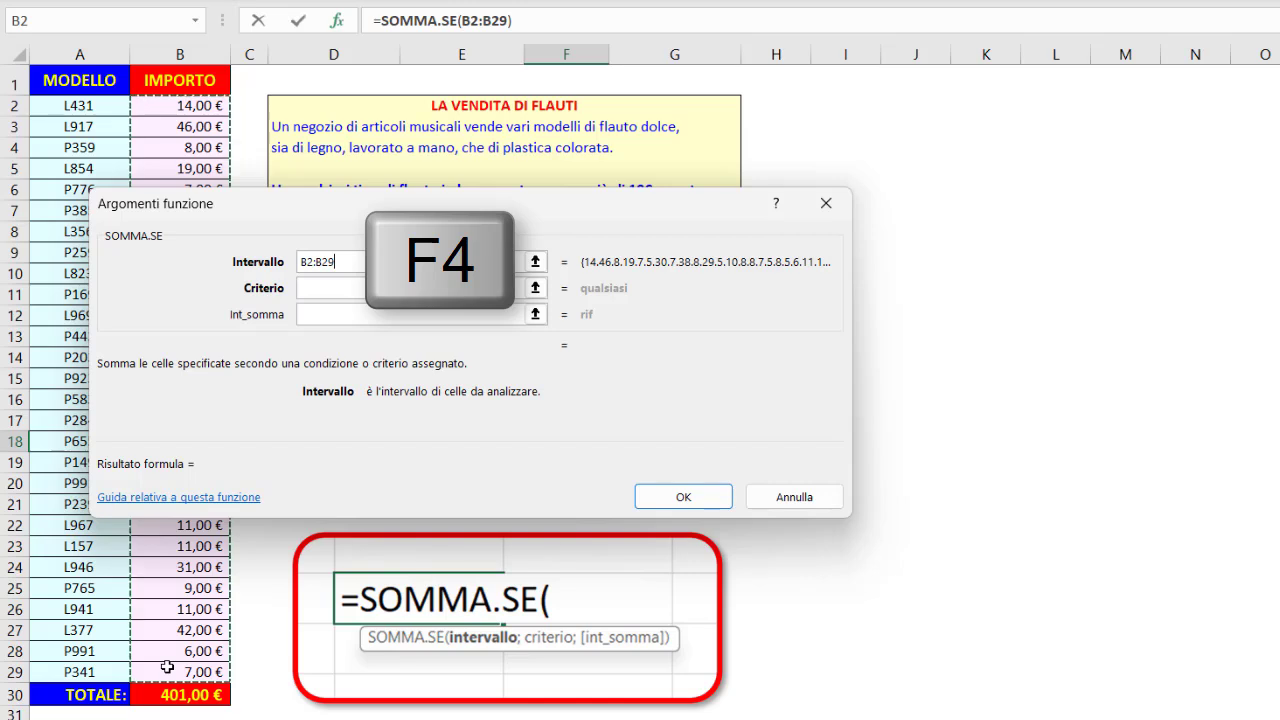
key(F4)
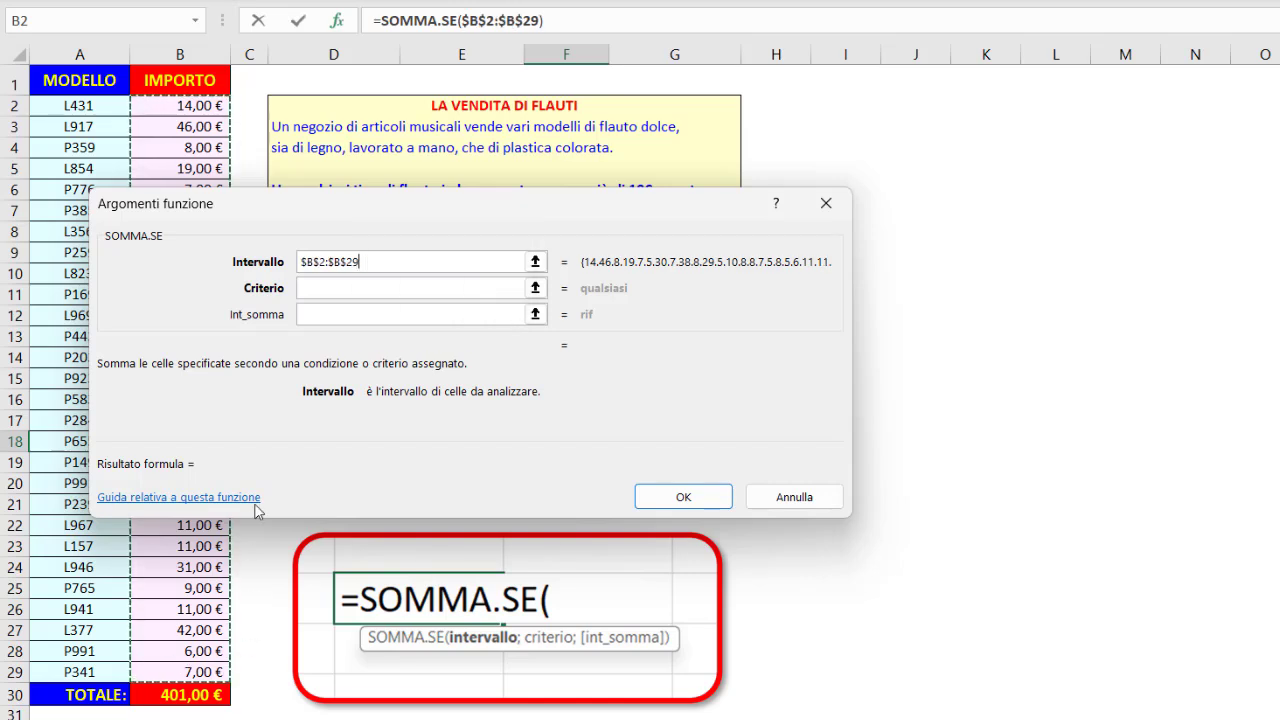
Step: Set the SOMMA.SE criterion to >10, leave Int_somma empty and confirm the formula
click(312, 289)
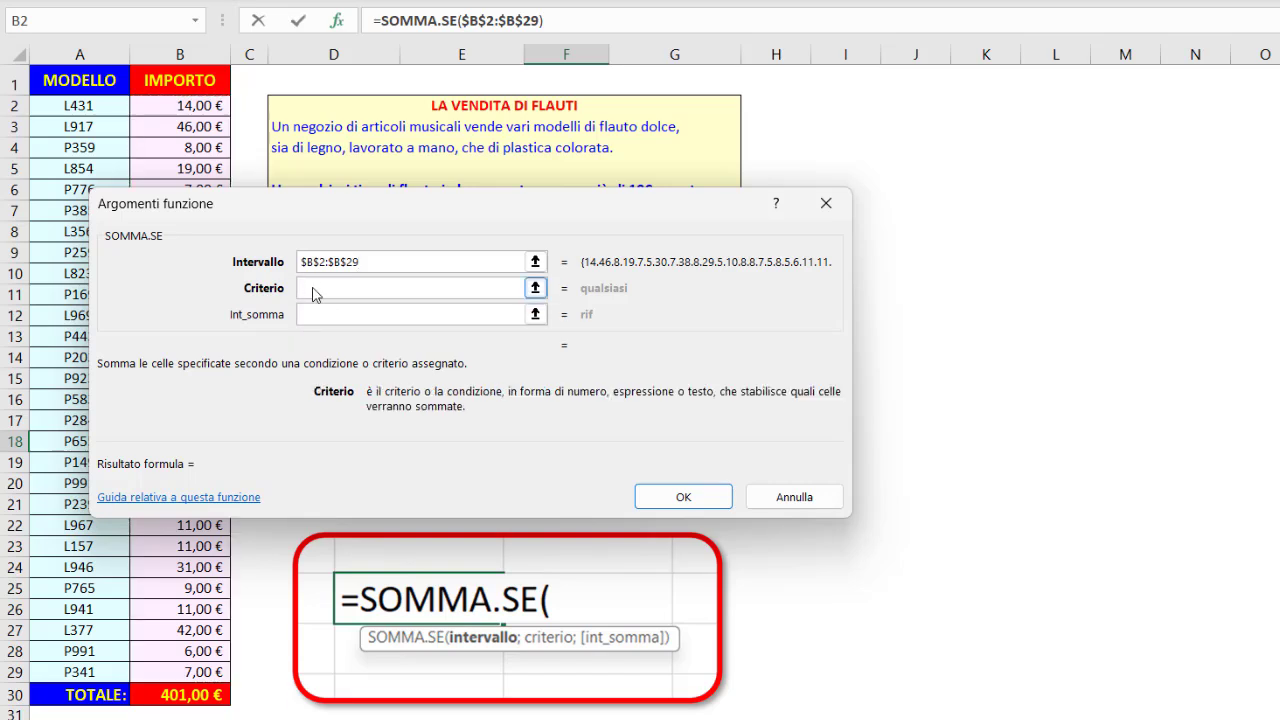
text(>10)
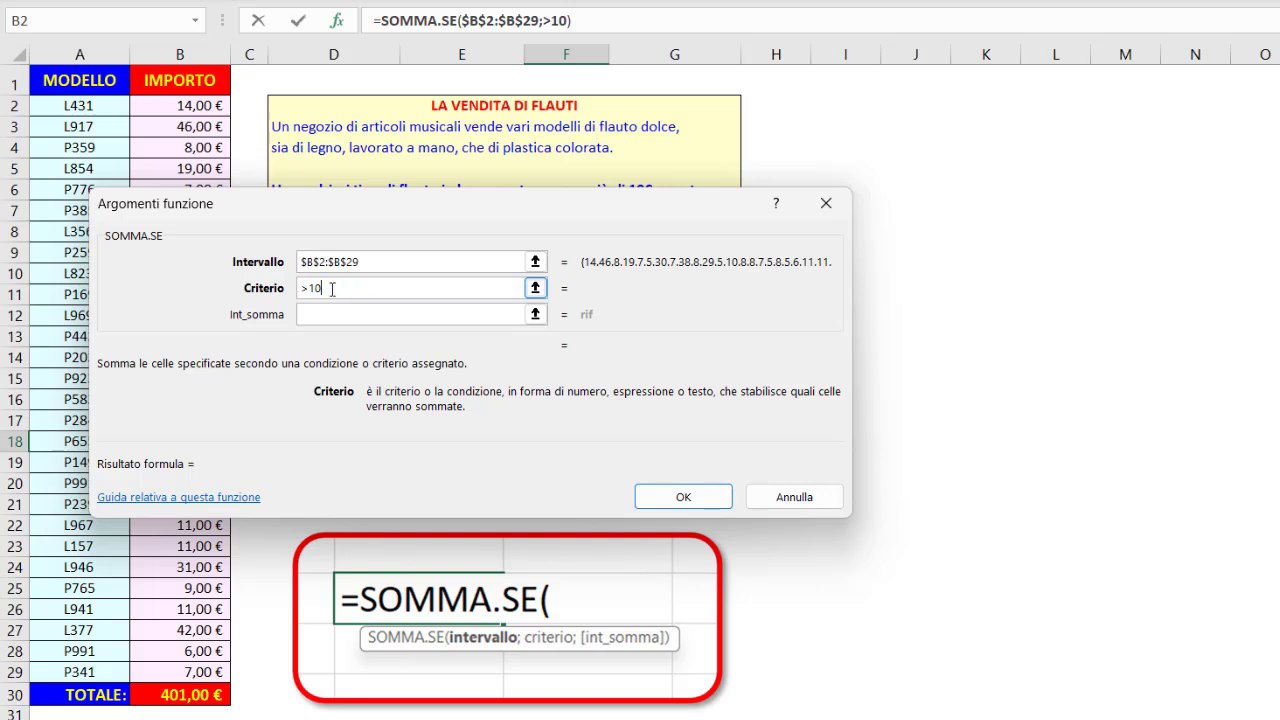
click(320, 314)
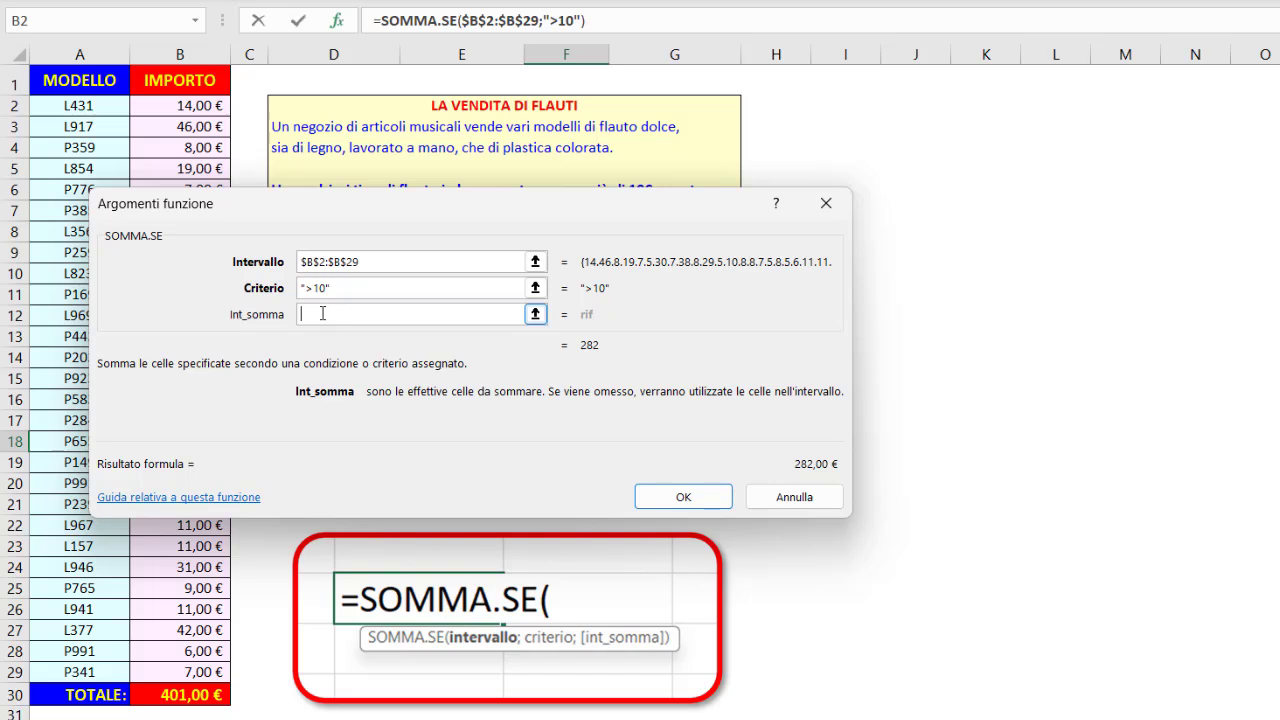
click(373, 262)
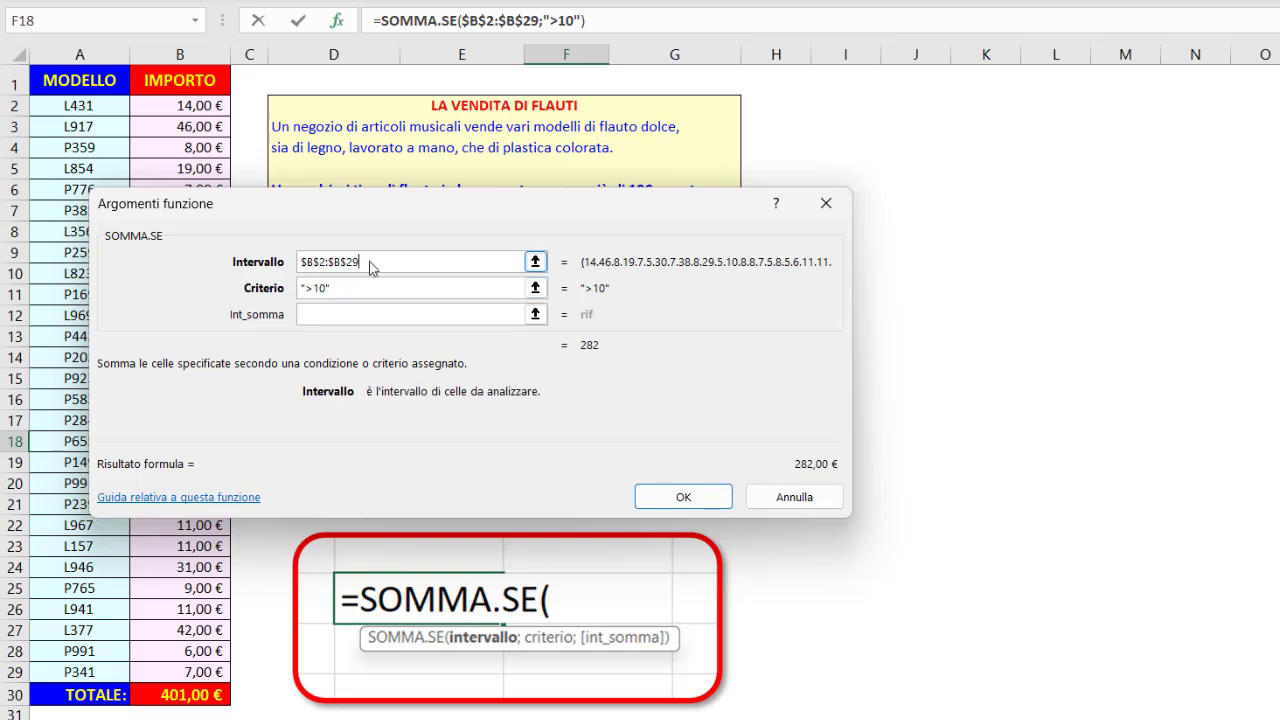
click(316, 314)
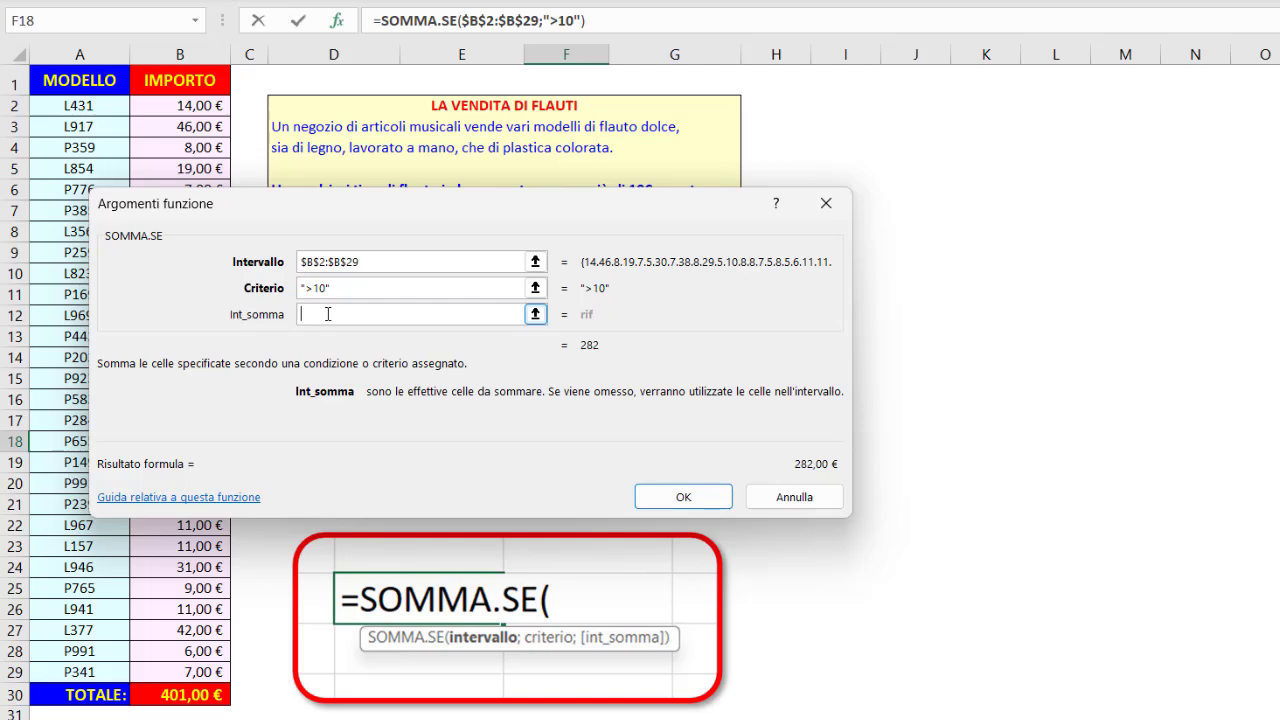
click(655, 497)
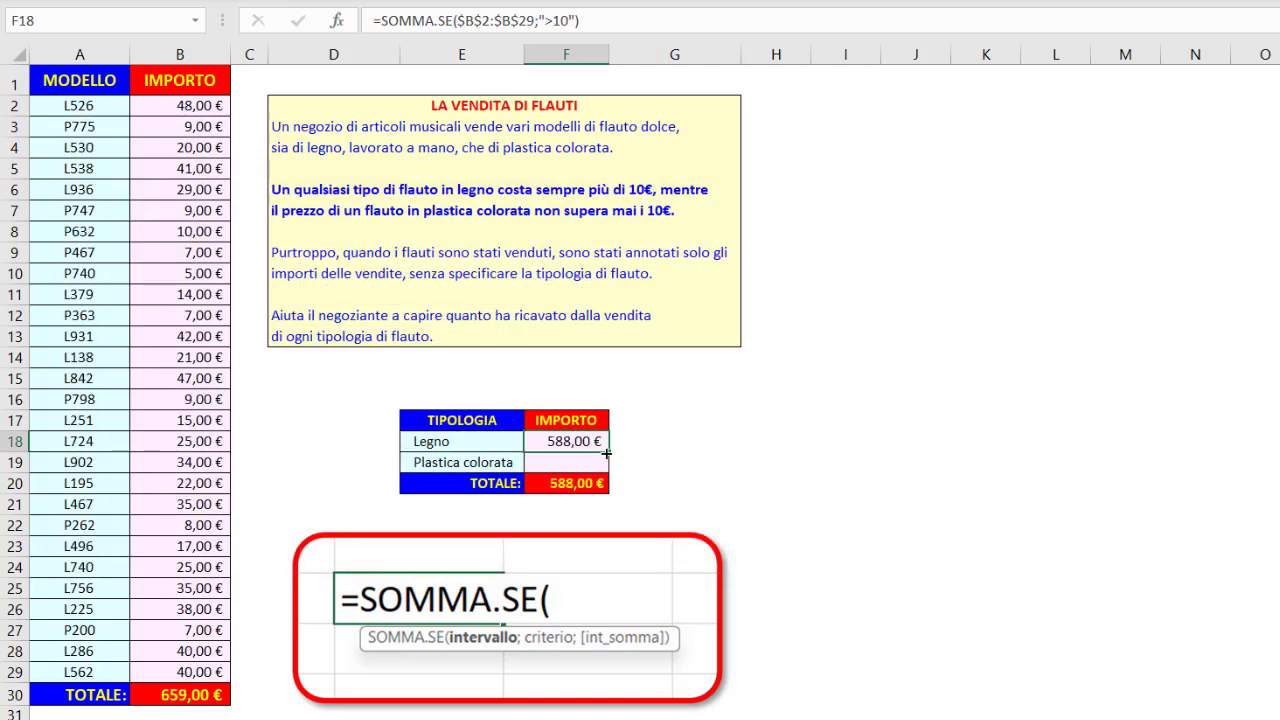
Step: Copy the Legno formula down to F19 for Plastica colorata and change its criterion to "<=10"
mouse_move(606, 452)
mouse_down()
mouse_move(605, 465)
mouse_move(590, 462)
mouse_up()
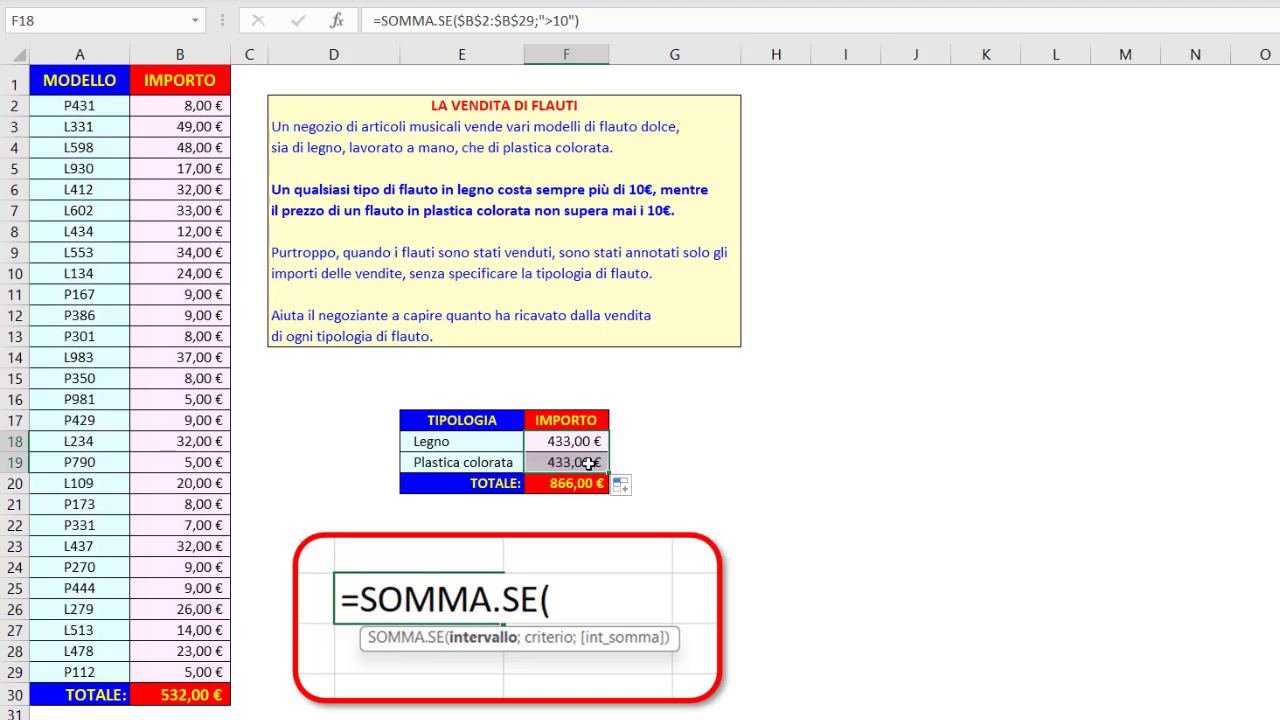
click(590, 462)
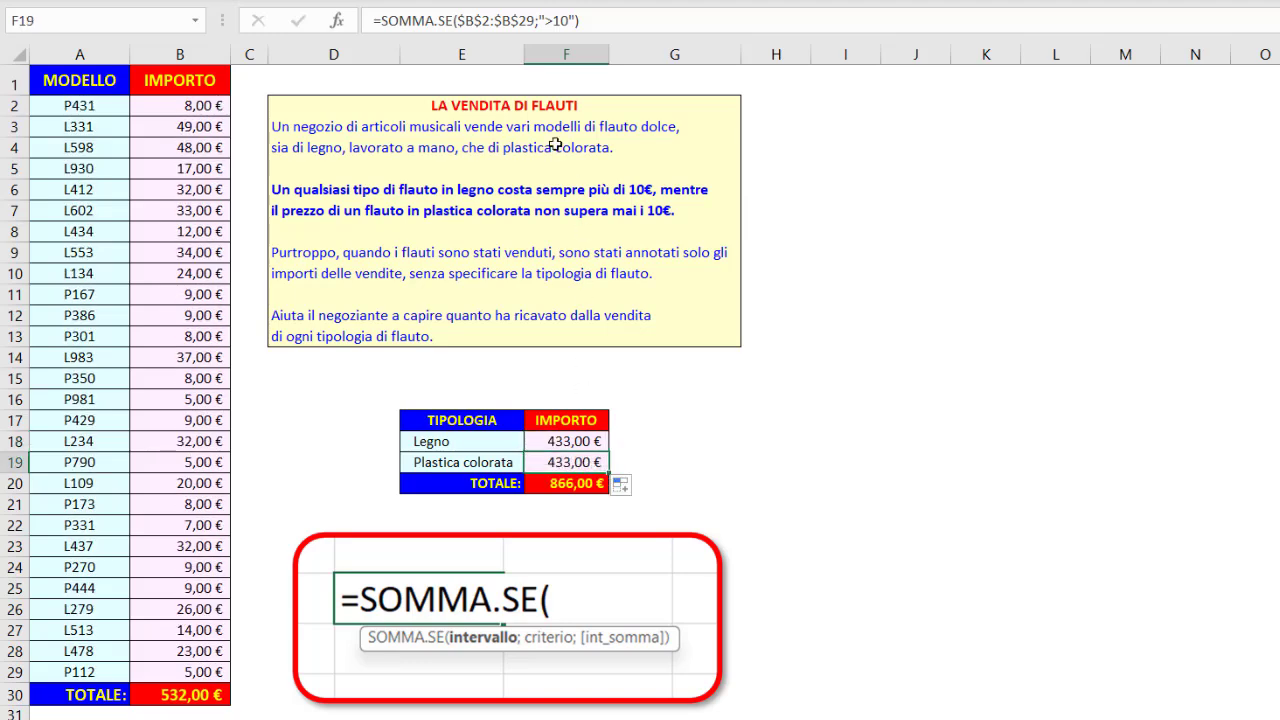
click(548, 20)
drag(551, 18, 553, 19)
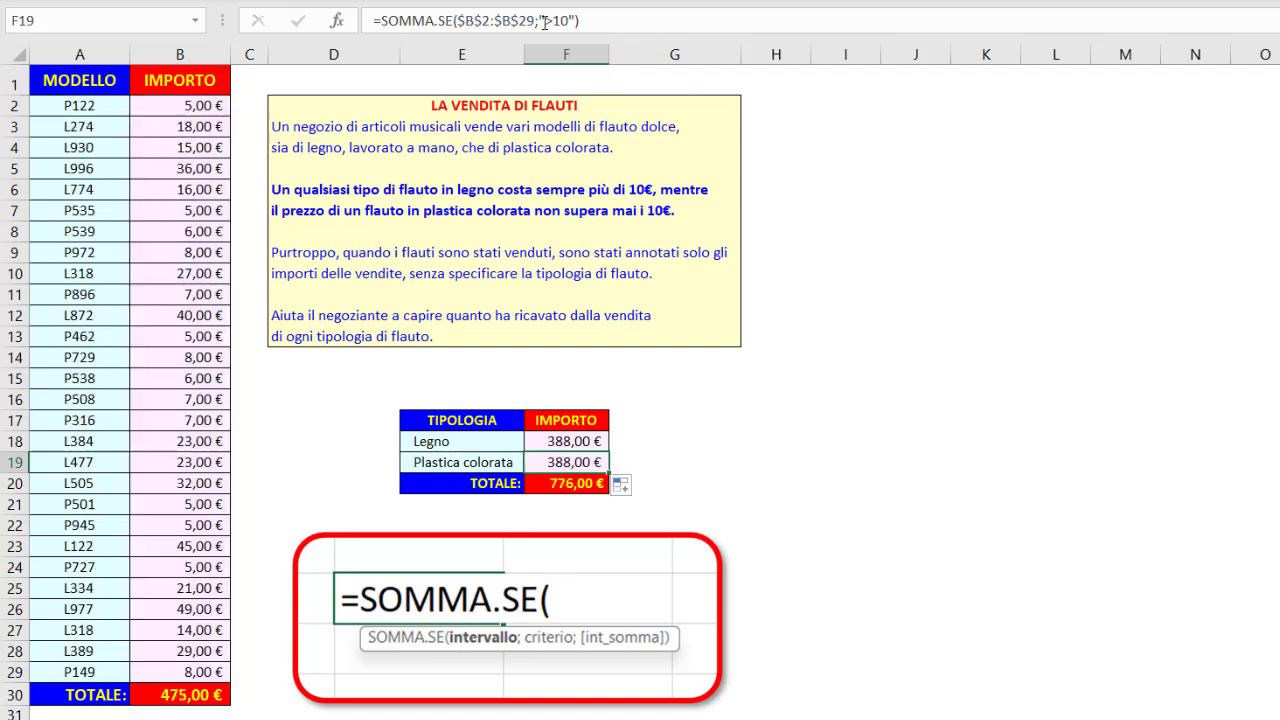
drag(545, 20, 552, 19)
text(<)
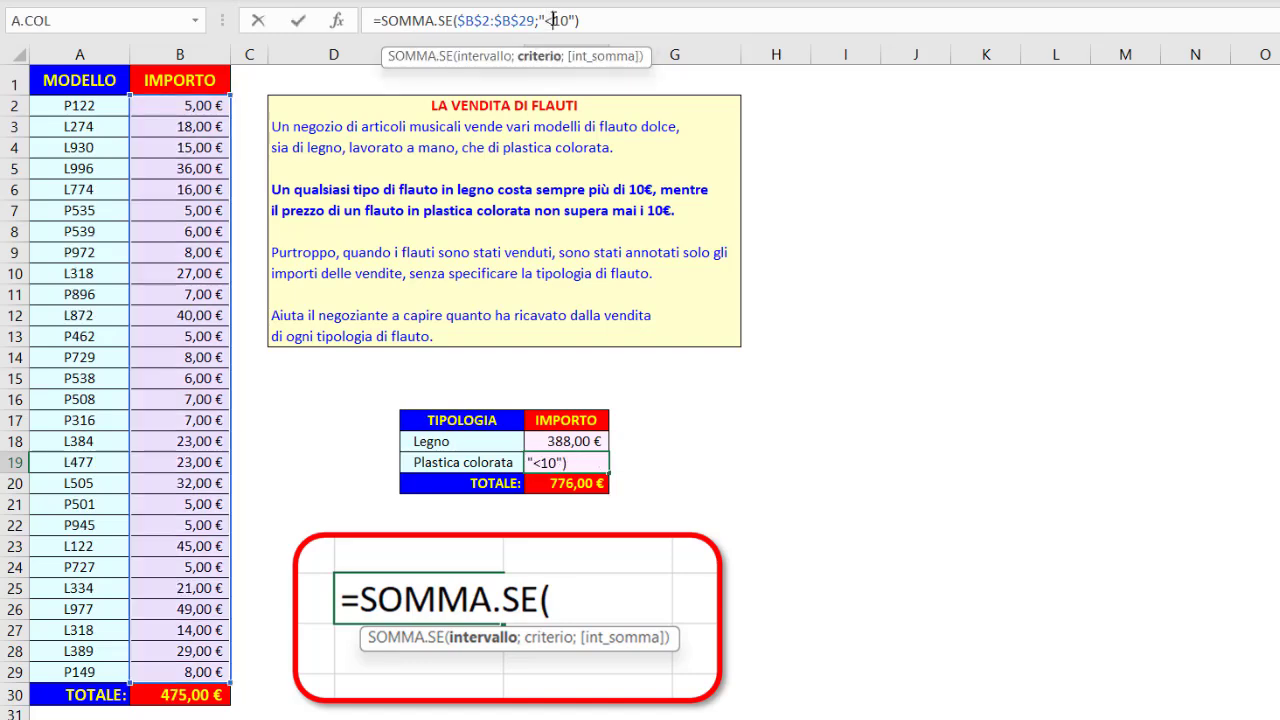
text(=)
key(Return)
click(625, 110)
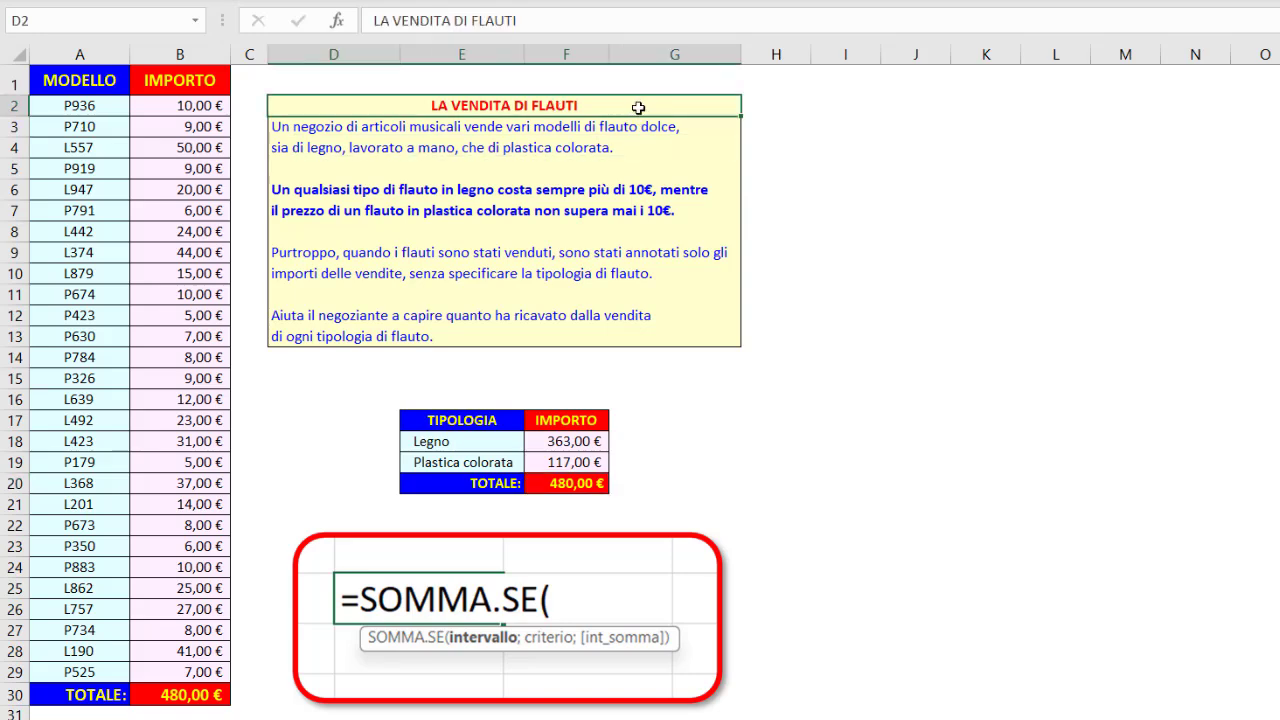
Step: Recalculate the flute sales sheet several times to test the SOMMA.SE totals against new random models and amounts
key(F9)
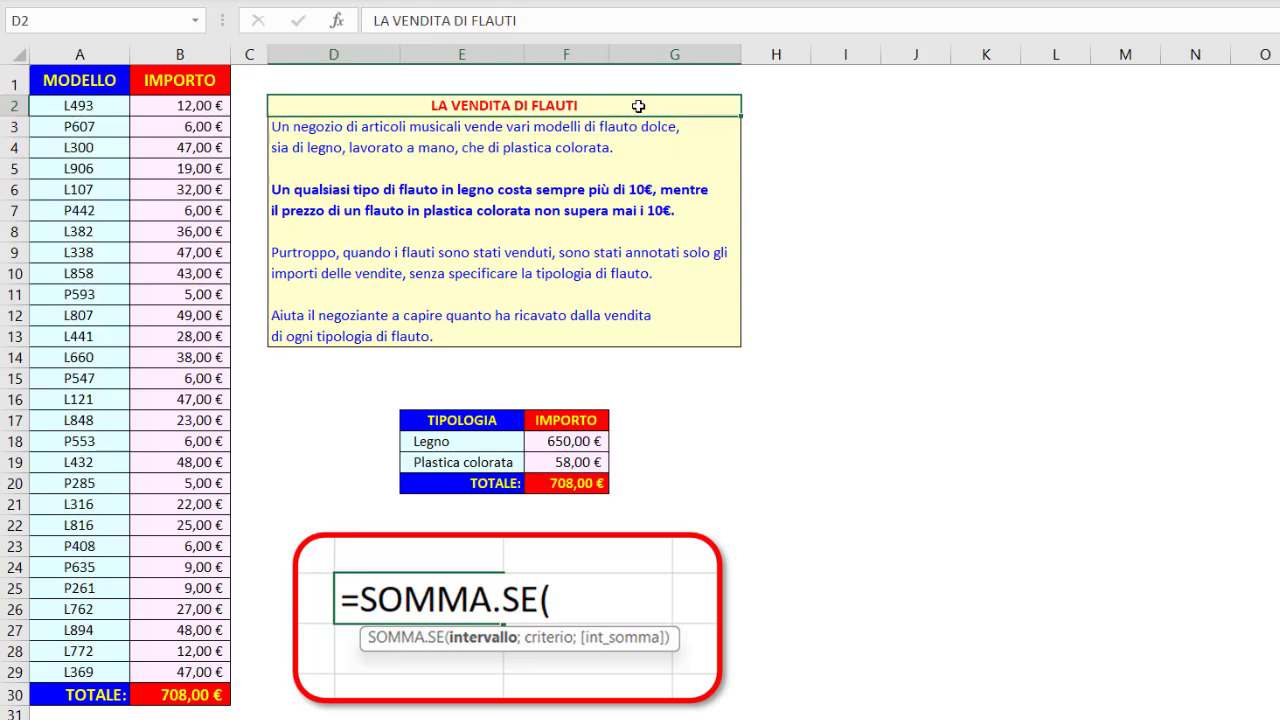
key(F9)
key(F9)
key(F9)
key(F9)
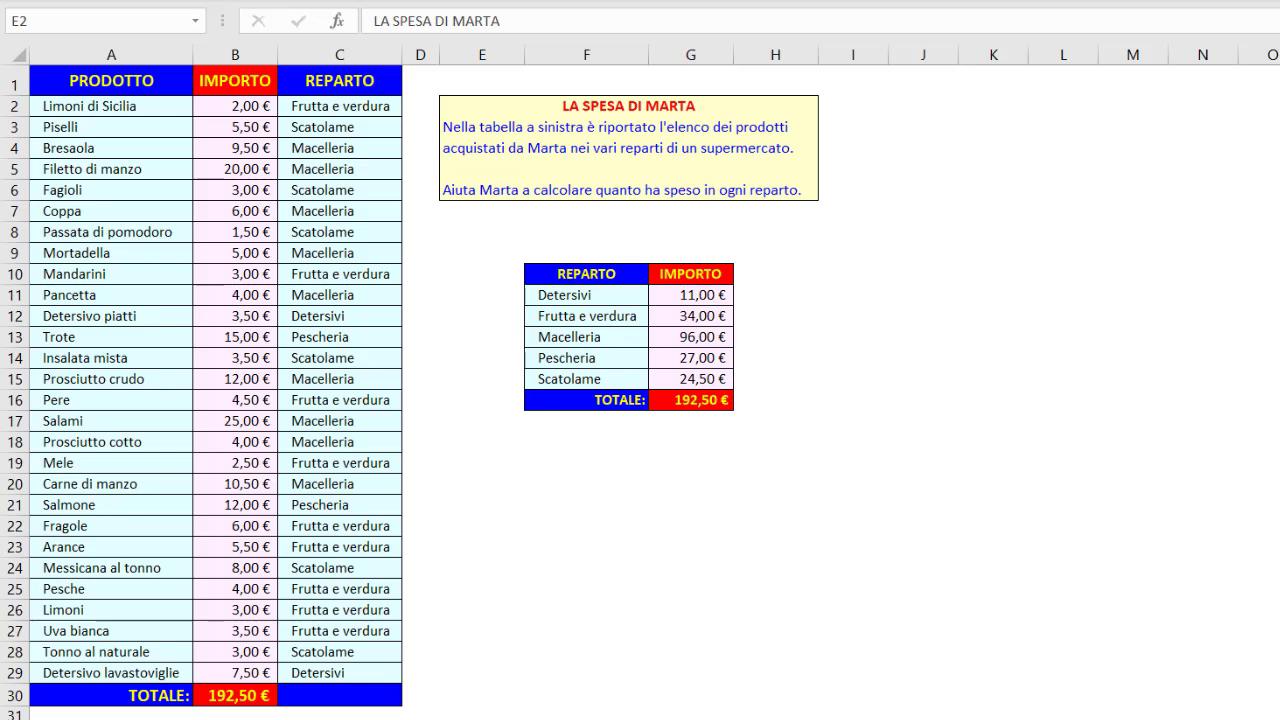
Step: Examine the LA SPESA DI MARTA data, checking the first product's name, amount and department and the exercise title
click(101, 108)
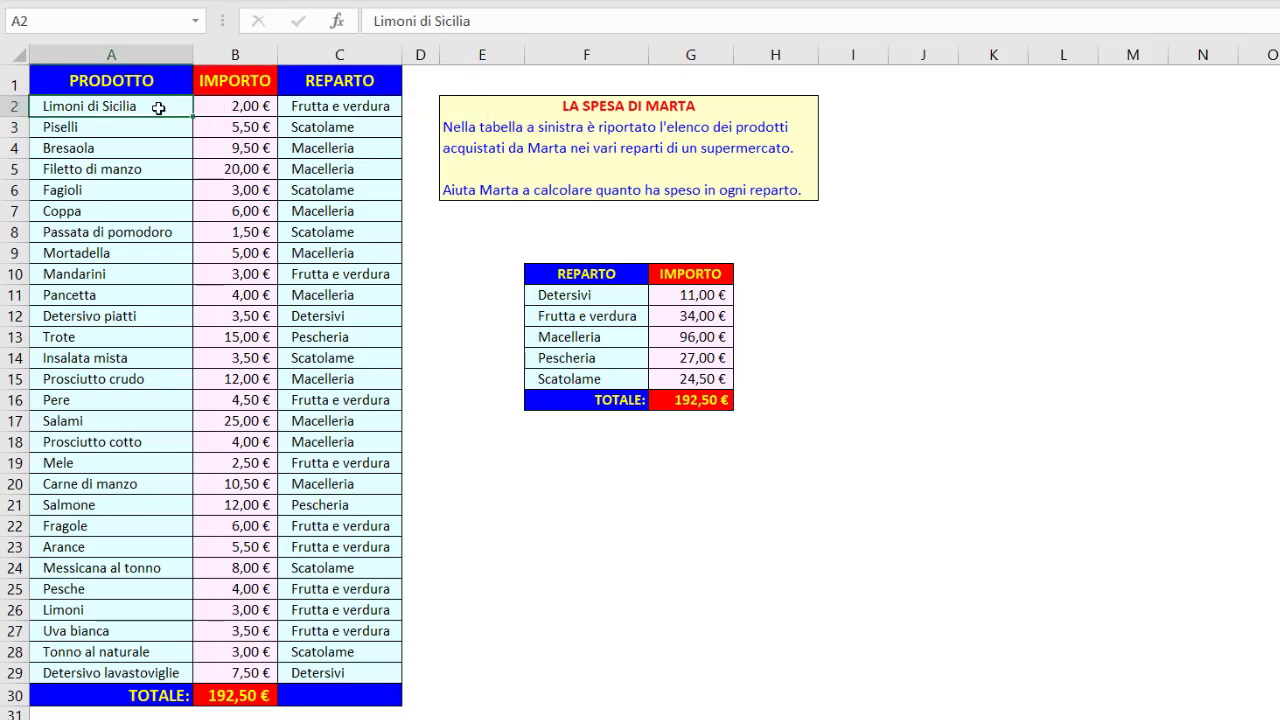
click(217, 106)
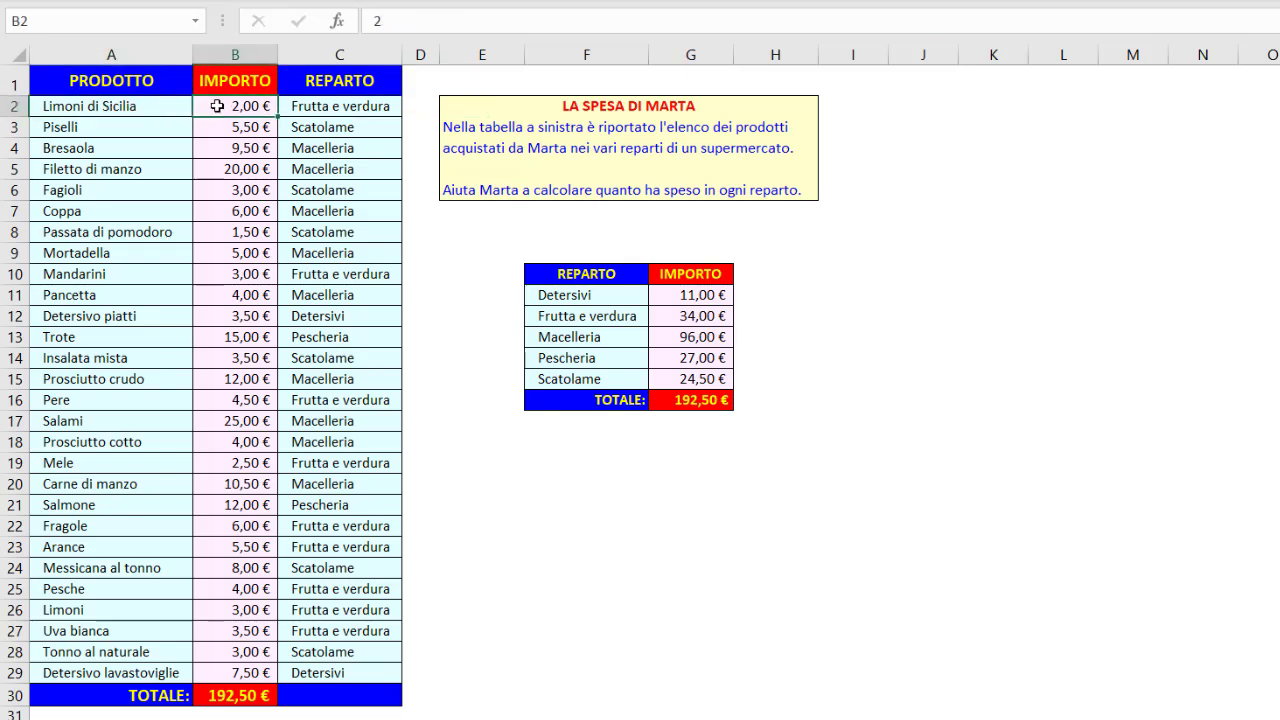
click(330, 108)
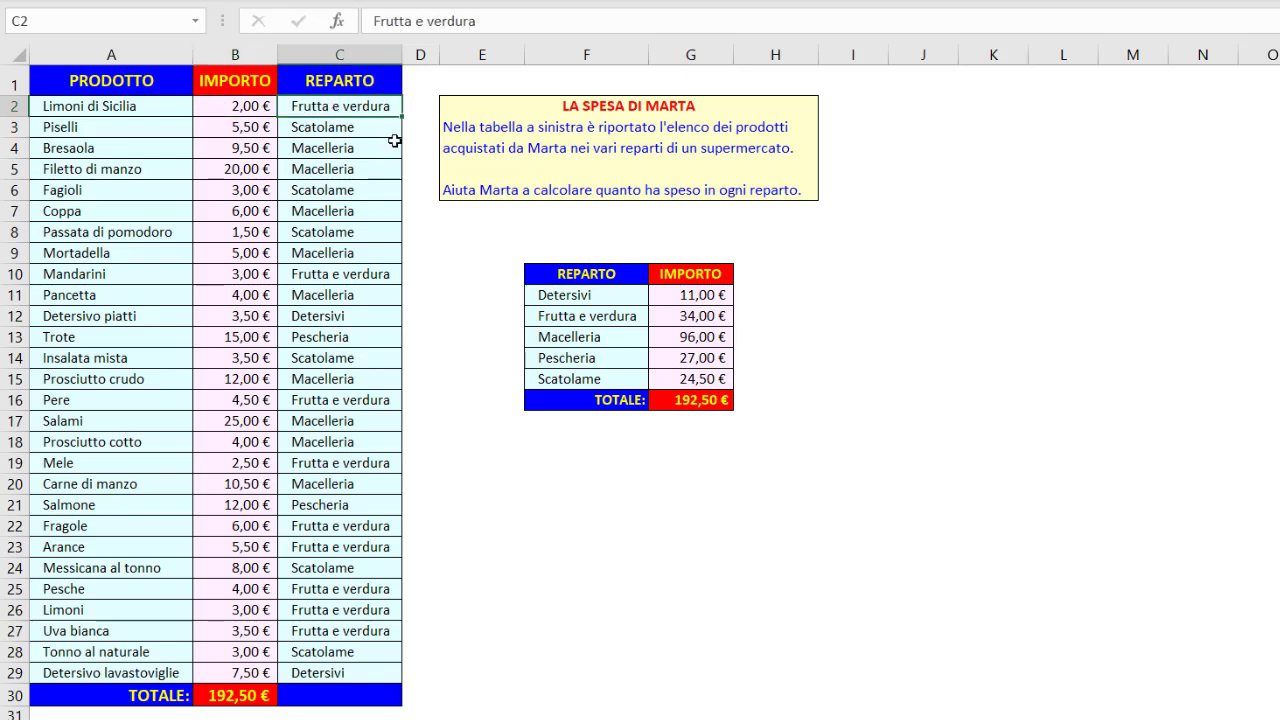
click(529, 106)
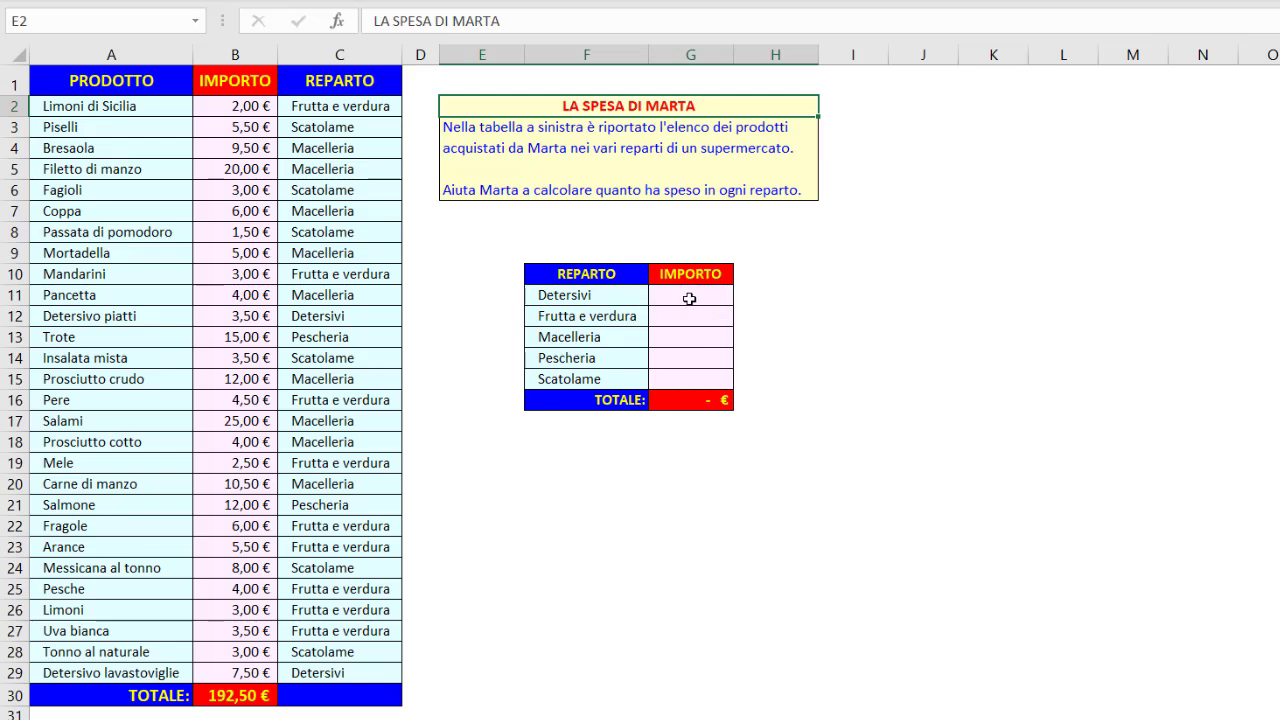
Step: Begin a SOMMA.SE formula in G11 for Detersivi with the absolute range $C$2:$C$29 as its intervallo argument
click(702, 298)
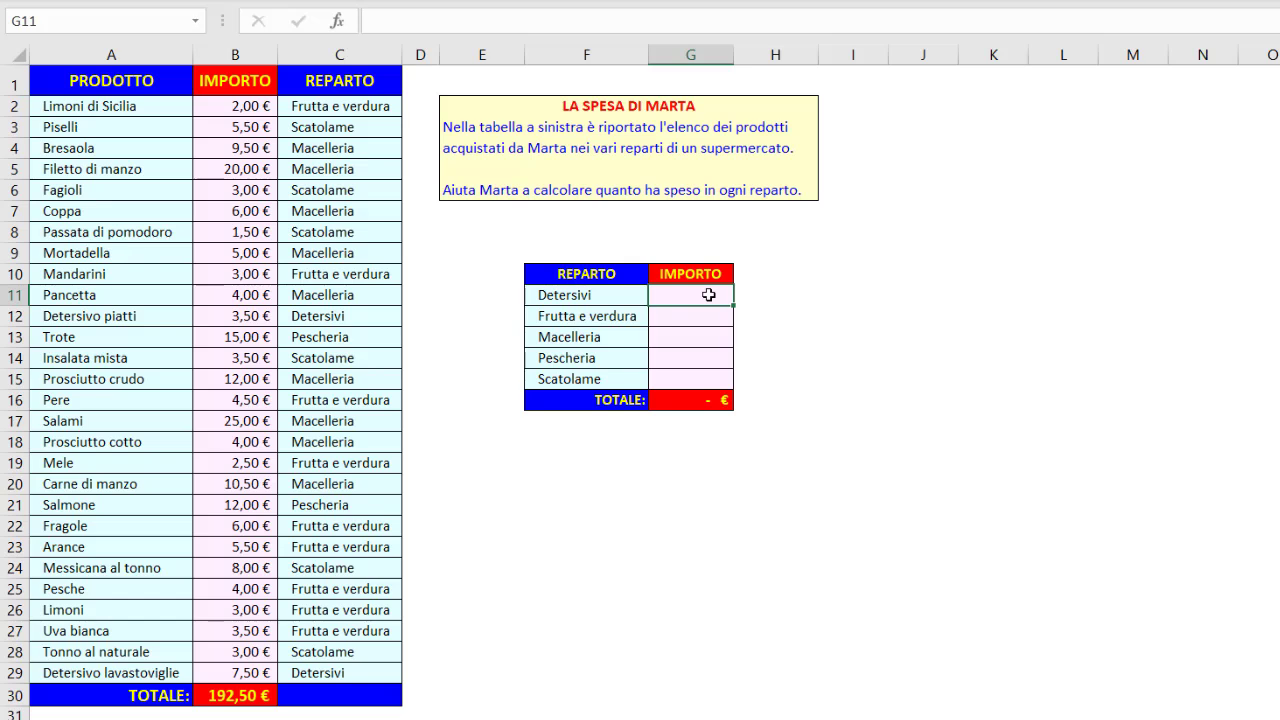
text(=som)
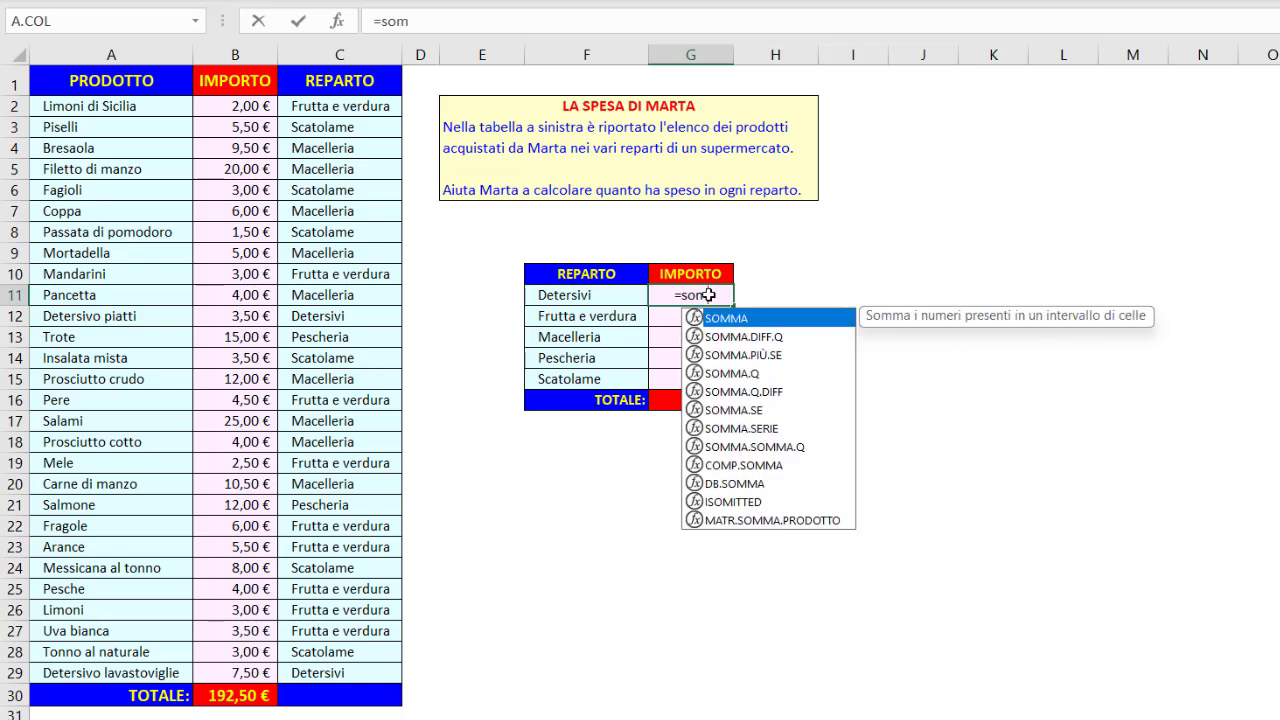
double_click(724, 402)
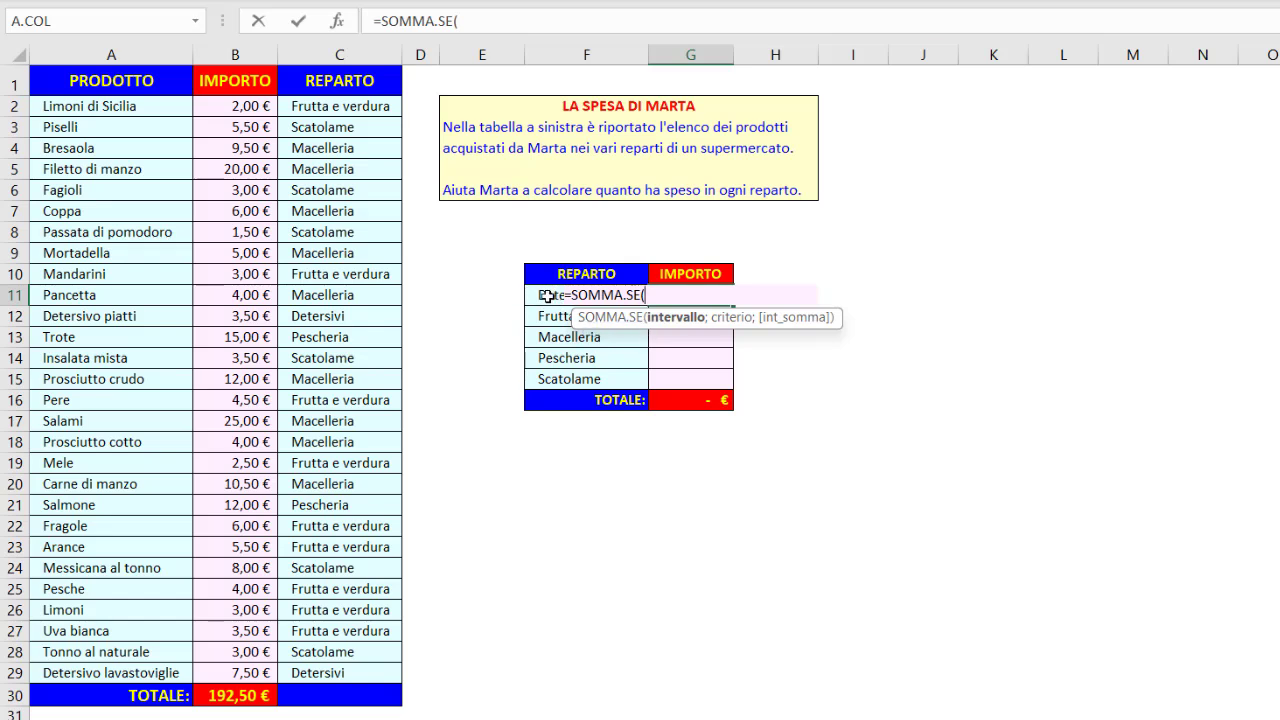
drag(340, 106, 294, 668)
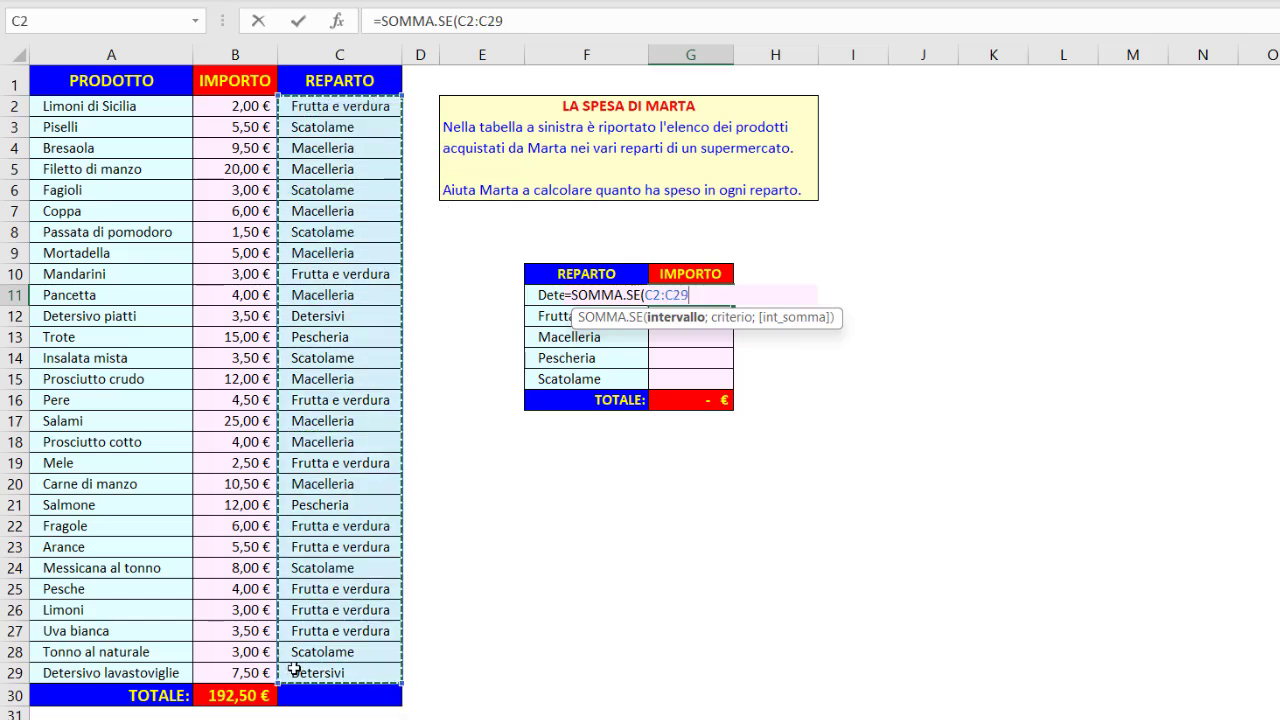
key(F4)
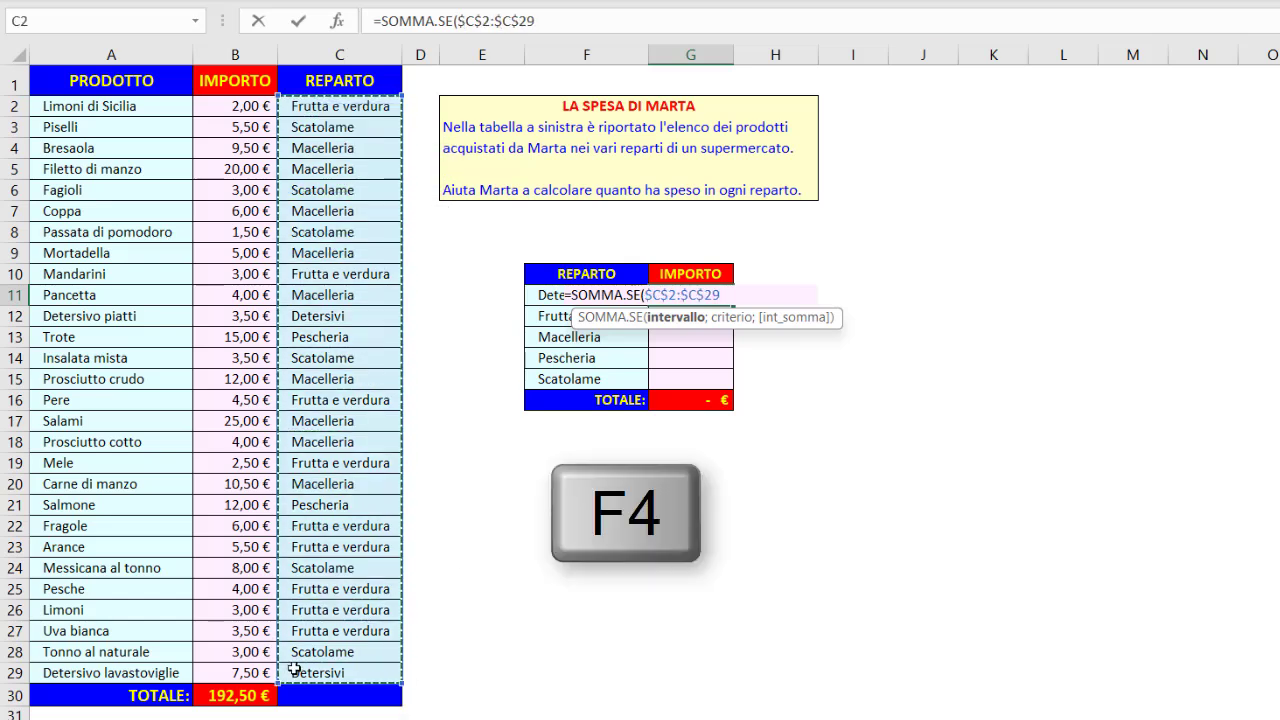
text(;)
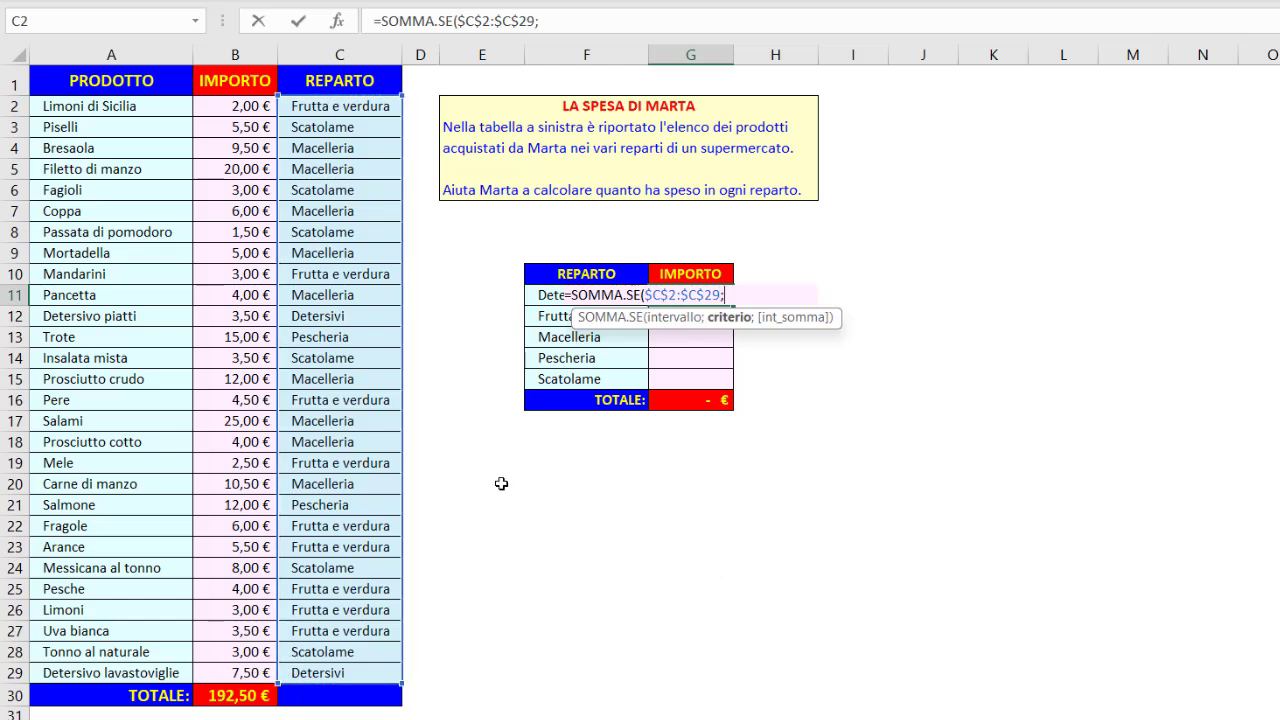
Step: Set the SOMMA.SE criterion to F11 and int_somma to the absolute range $B$2:$B$29, and confirm the formula
click(538, 296)
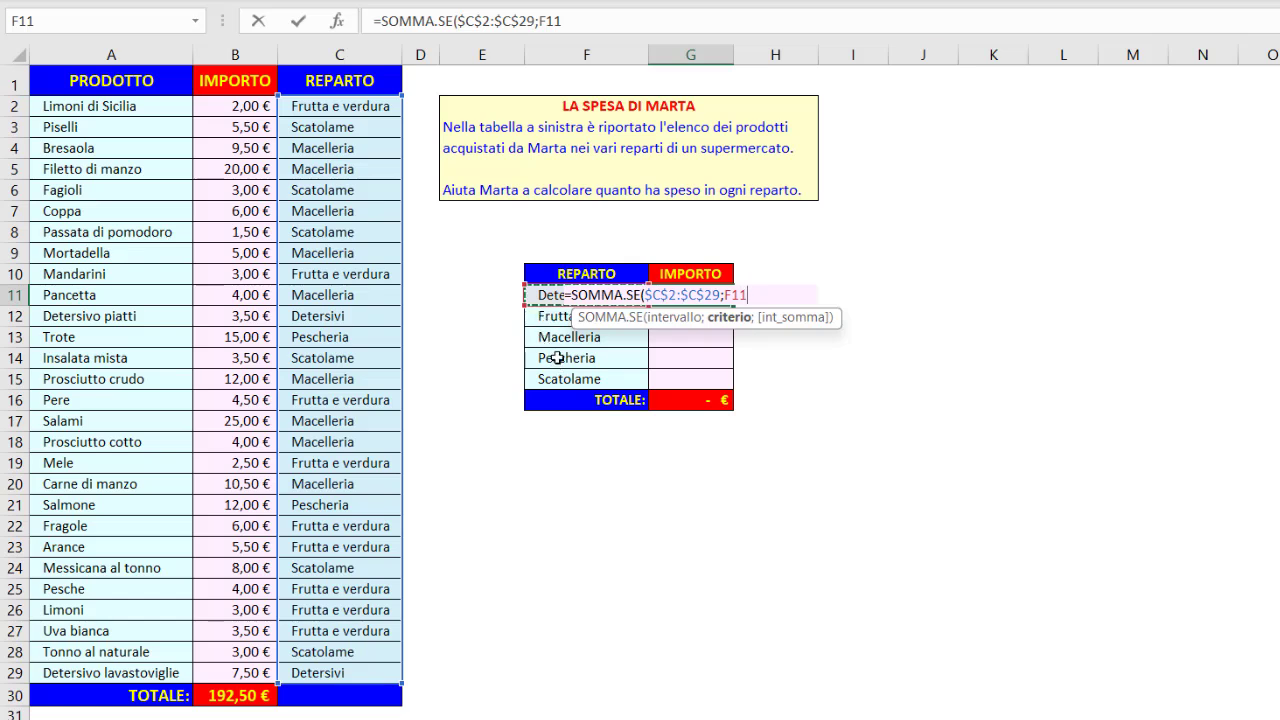
text(;)
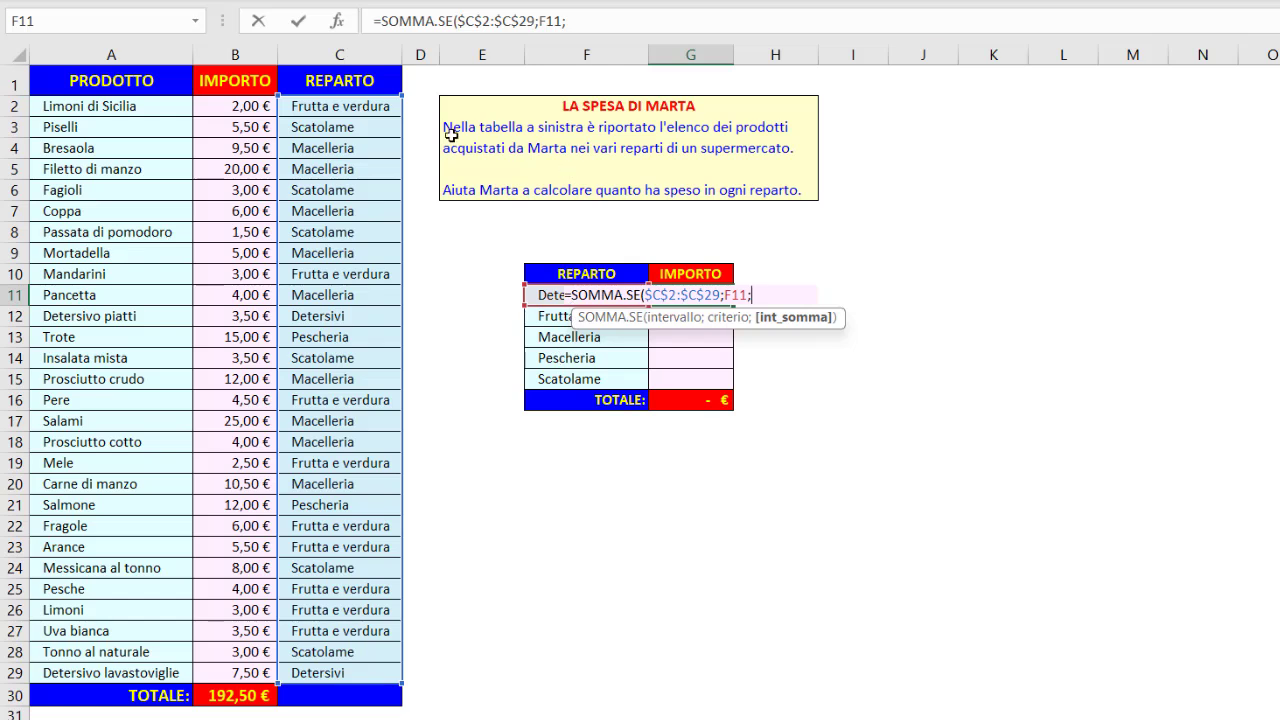
drag(246, 103, 204, 672)
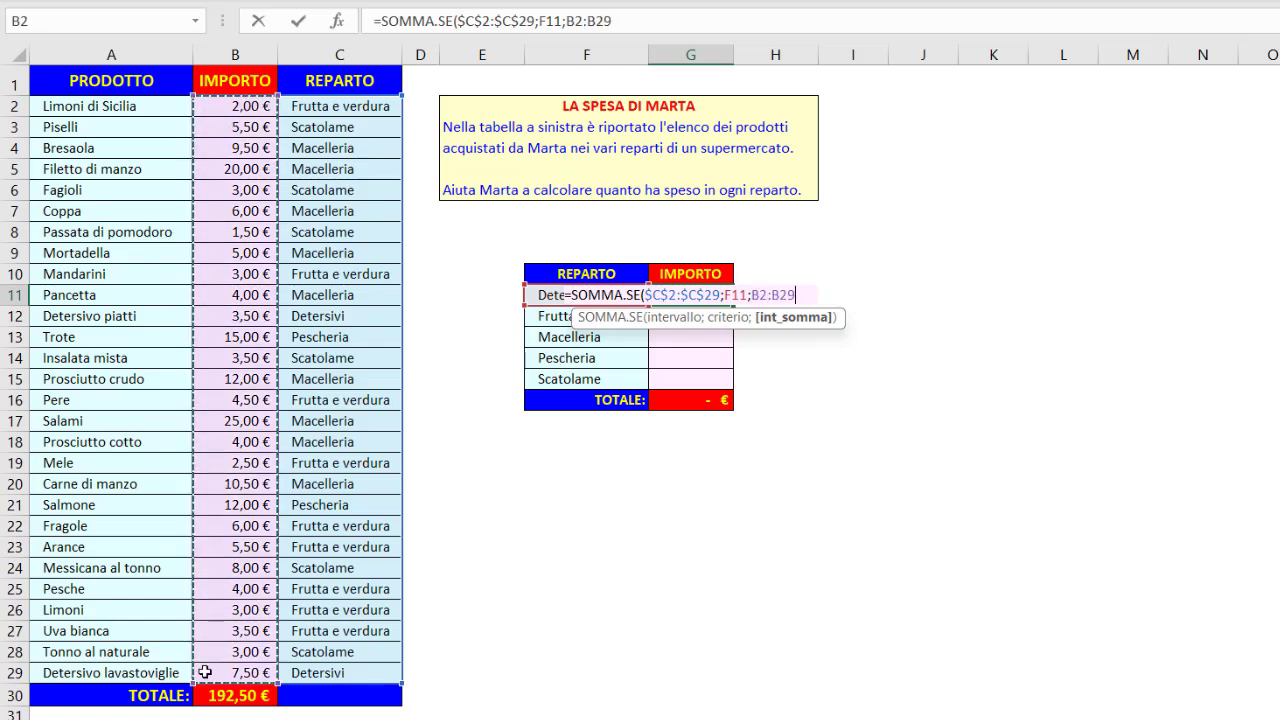
key(F4)
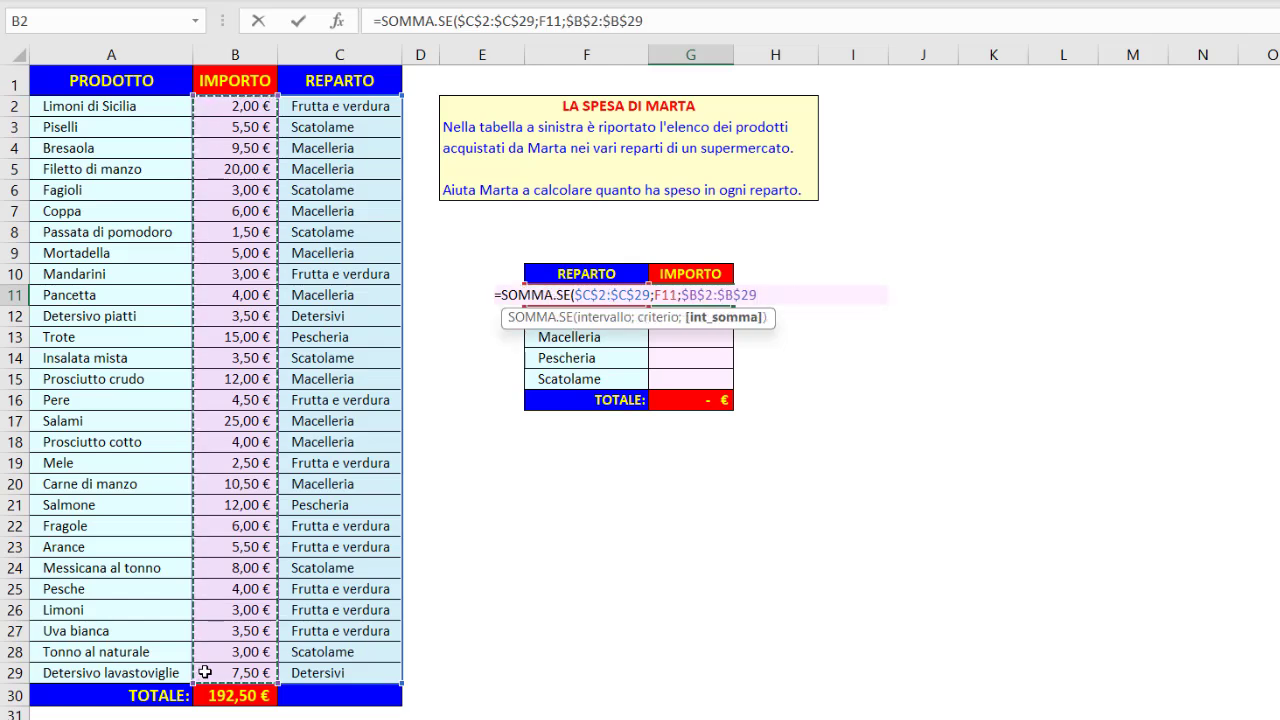
text())
key(Return)
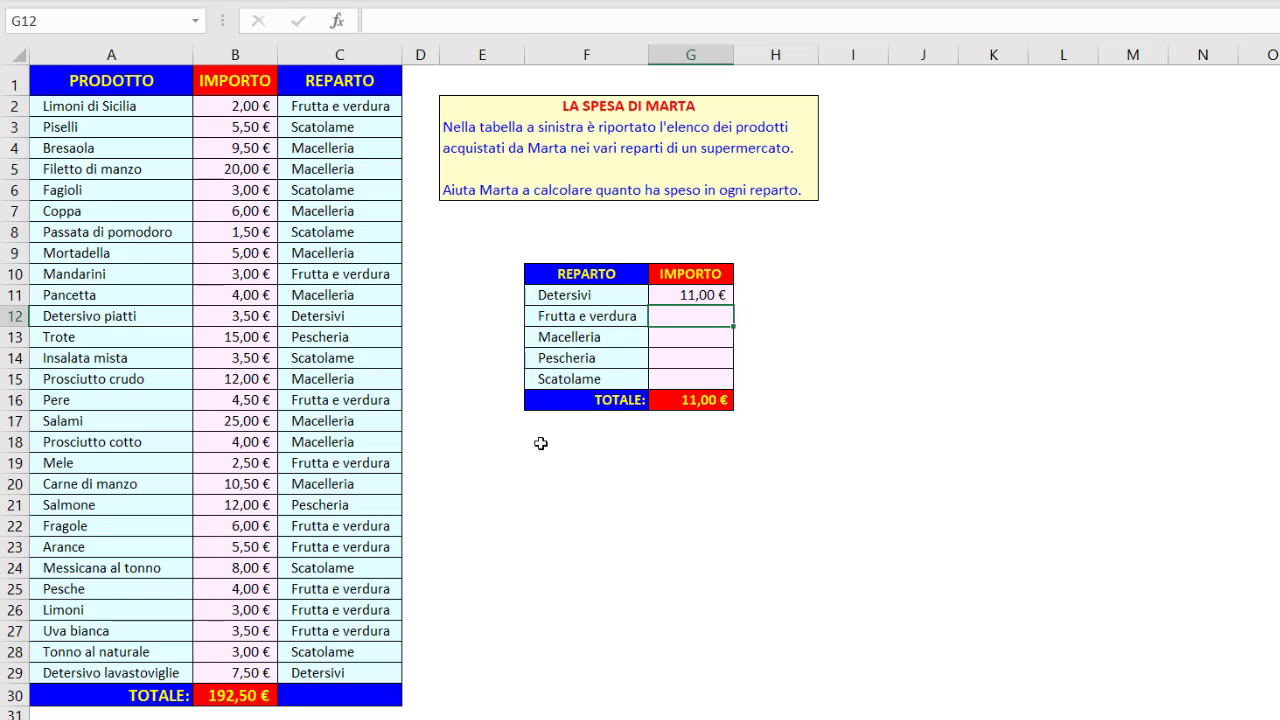
Step: Copy the Detersivi formula down to G15 for the other departments and compare the totals in G16 and B30
click(715, 297)
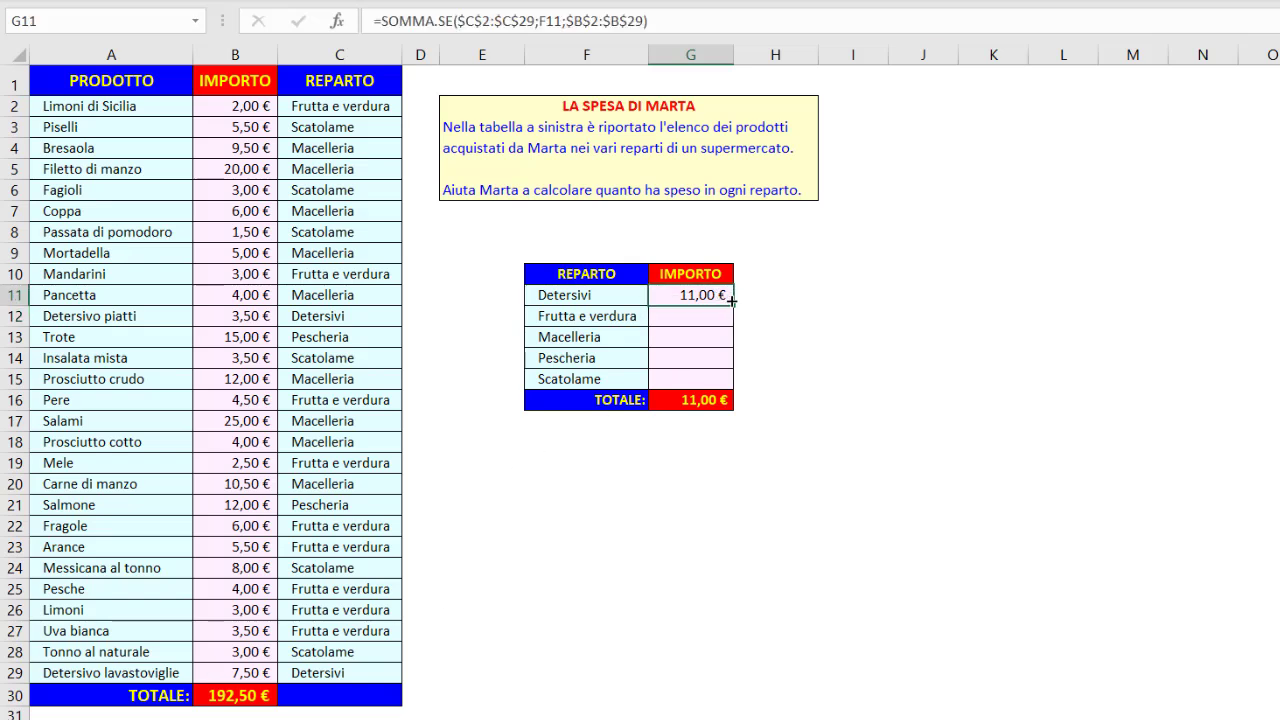
drag(732, 301, 732, 384)
click(666, 402)
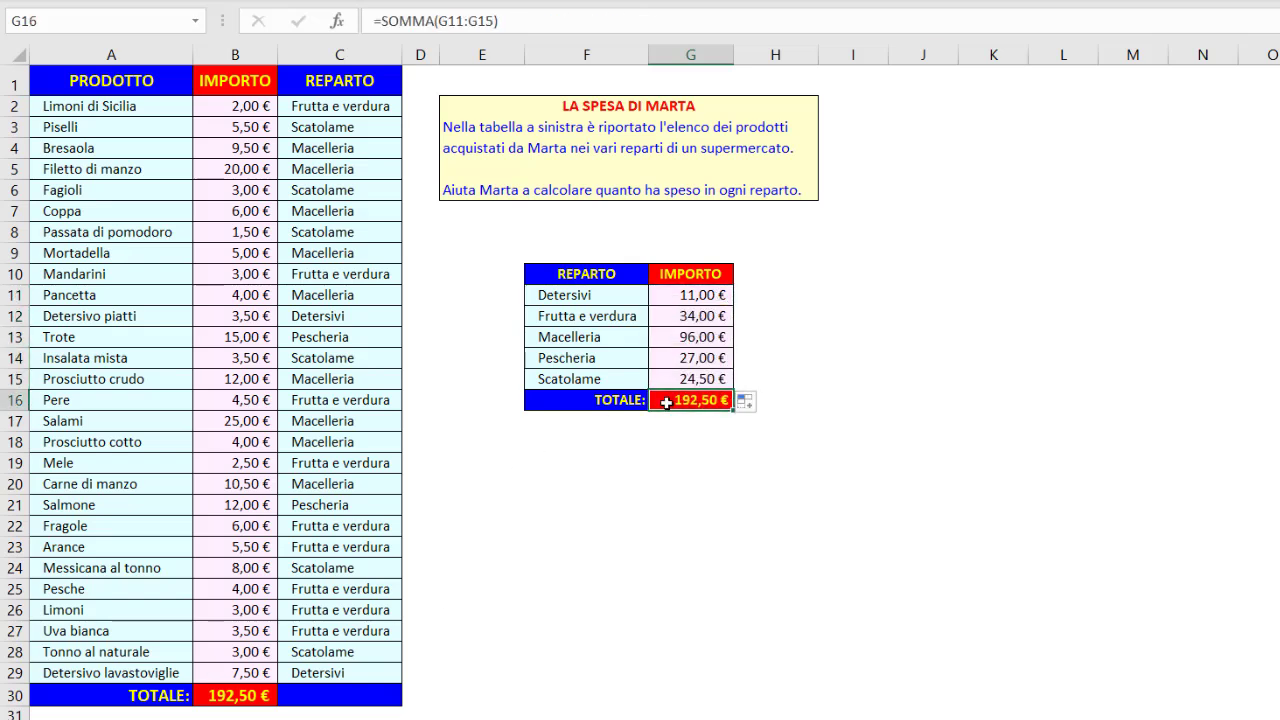
click(246, 697)
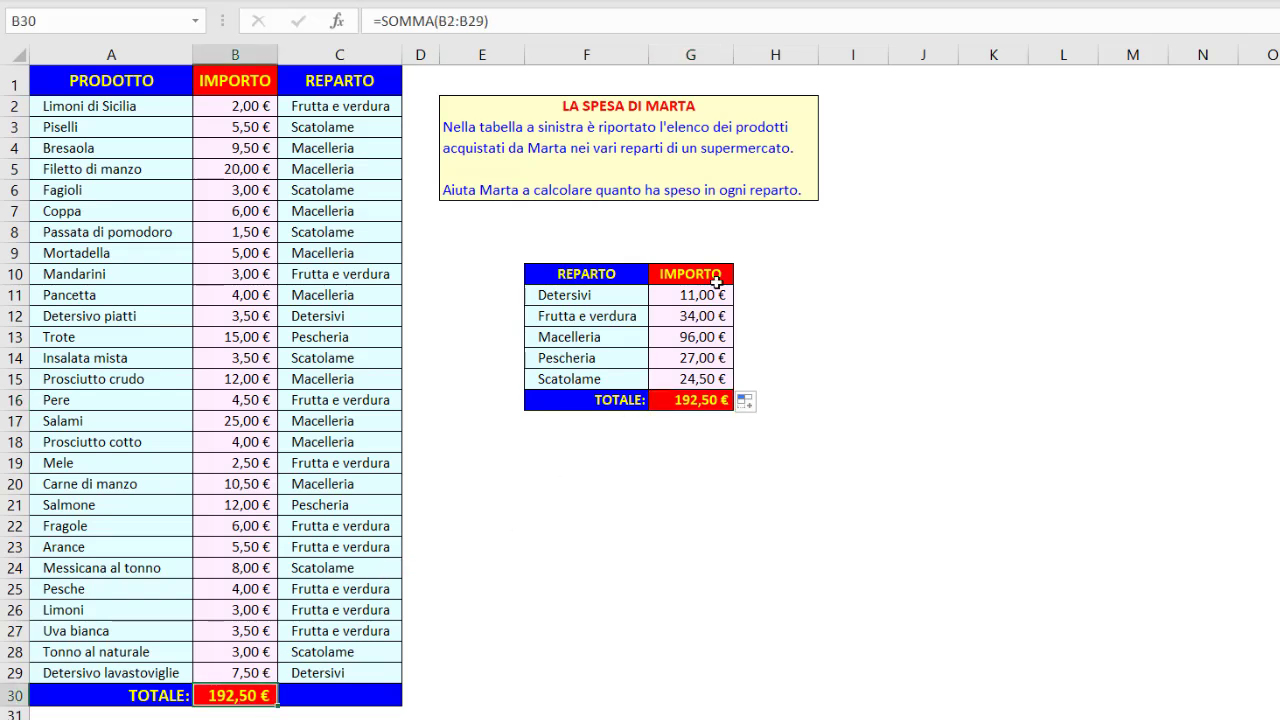
click(778, 111)
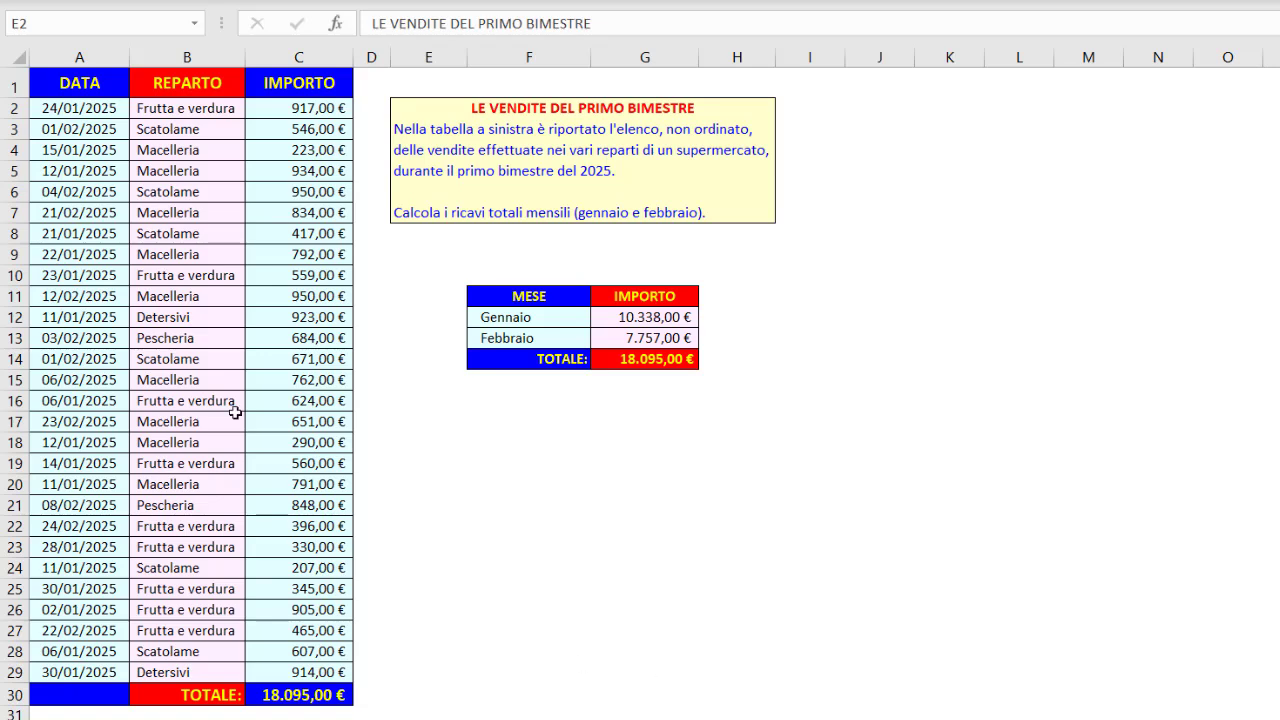
Step: Examine the first-bimester sales data, checking the contents of A2, B2 and C2 and the exercise title
click(77, 108)
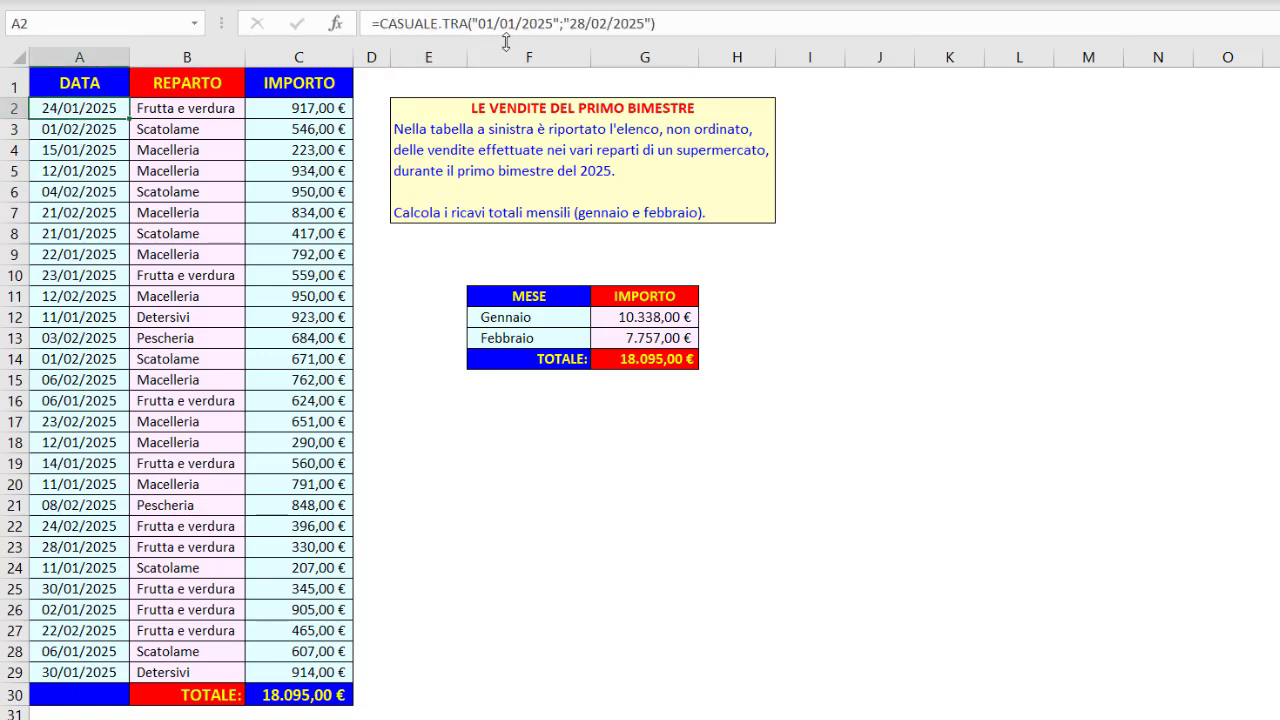
click(209, 107)
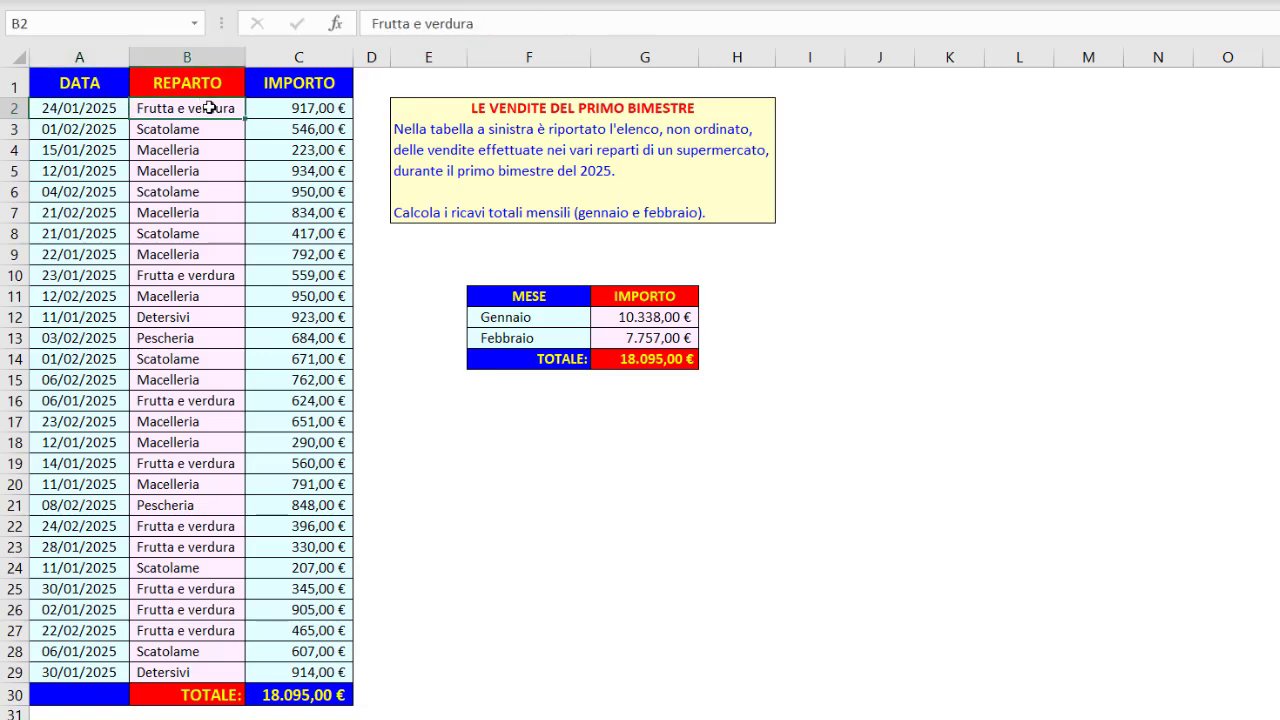
click(265, 108)
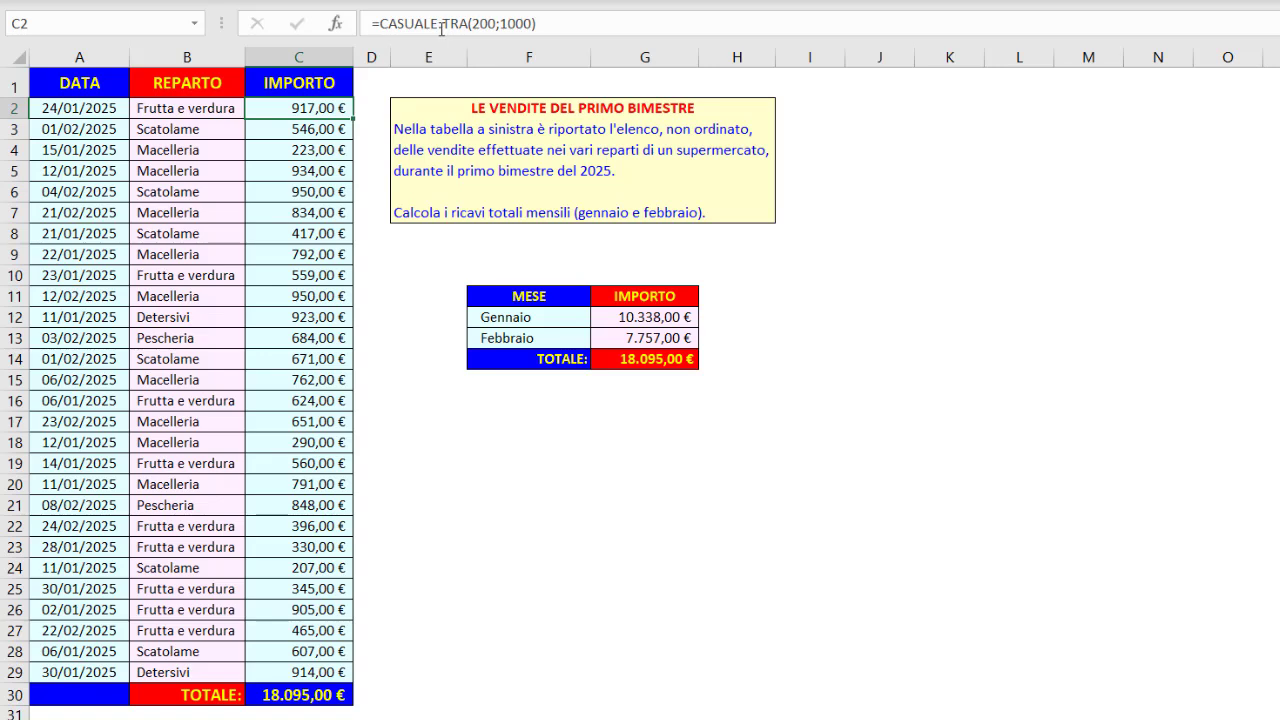
click(409, 108)
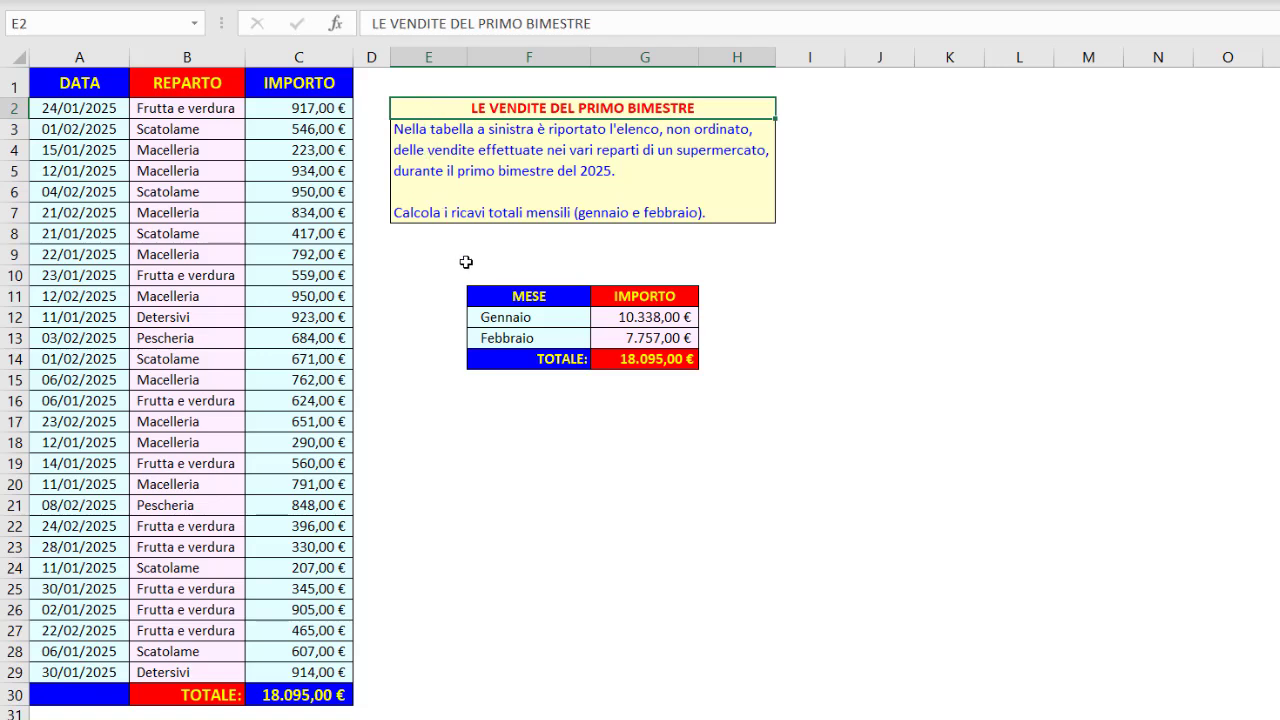
Step: Examine the Gennaio SOMMA.SE formula in G12, going through its intervallo, criterio and int_somma arguments without changing it
click(605, 316)
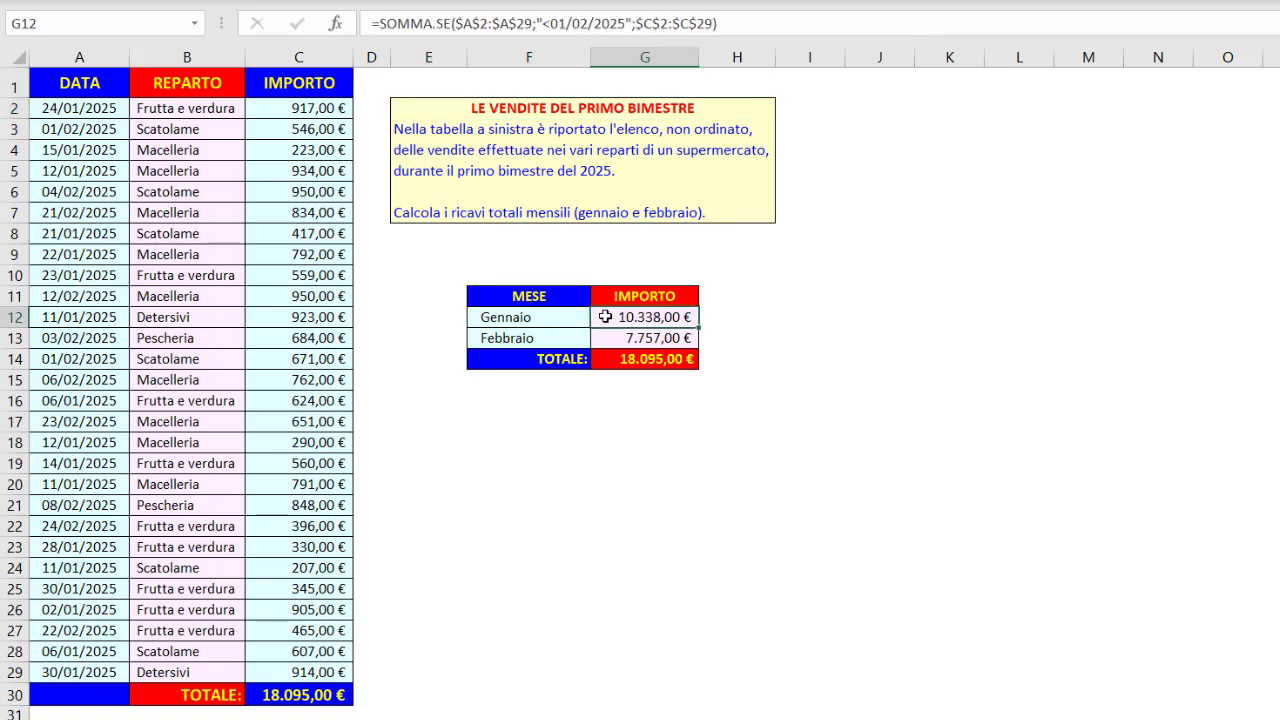
click(487, 22)
click(490, 60)
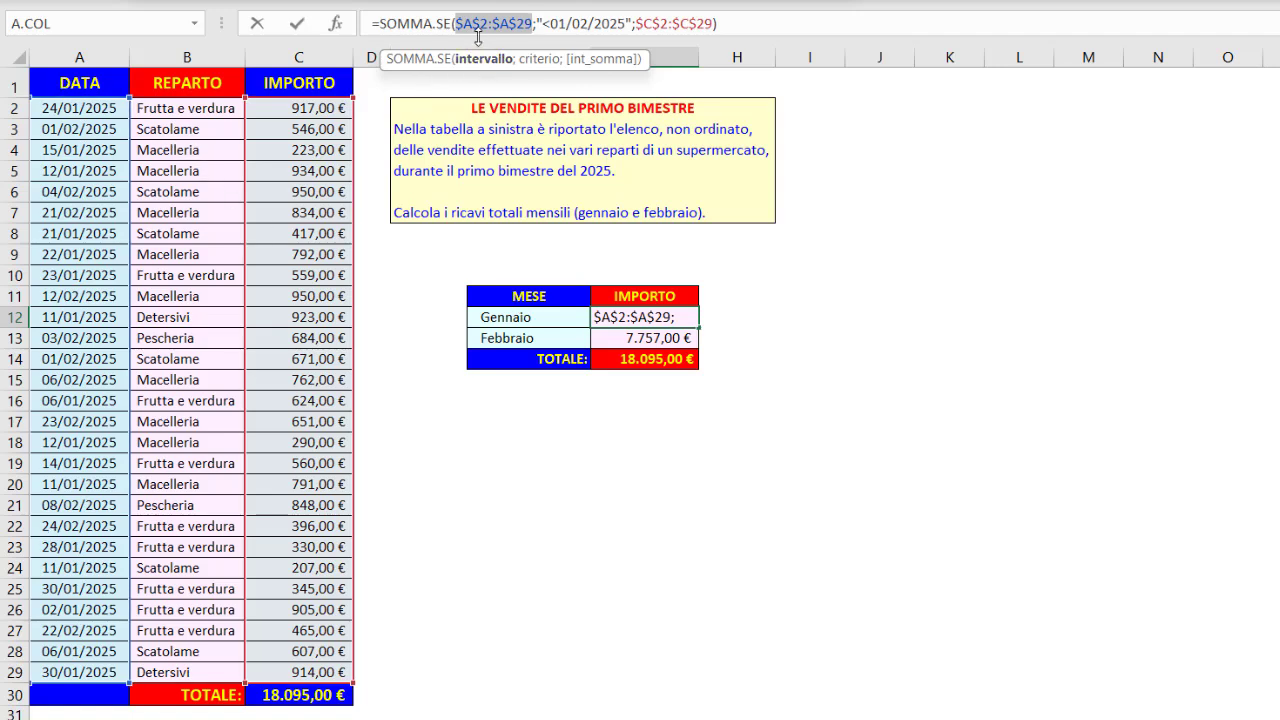
click(541, 60)
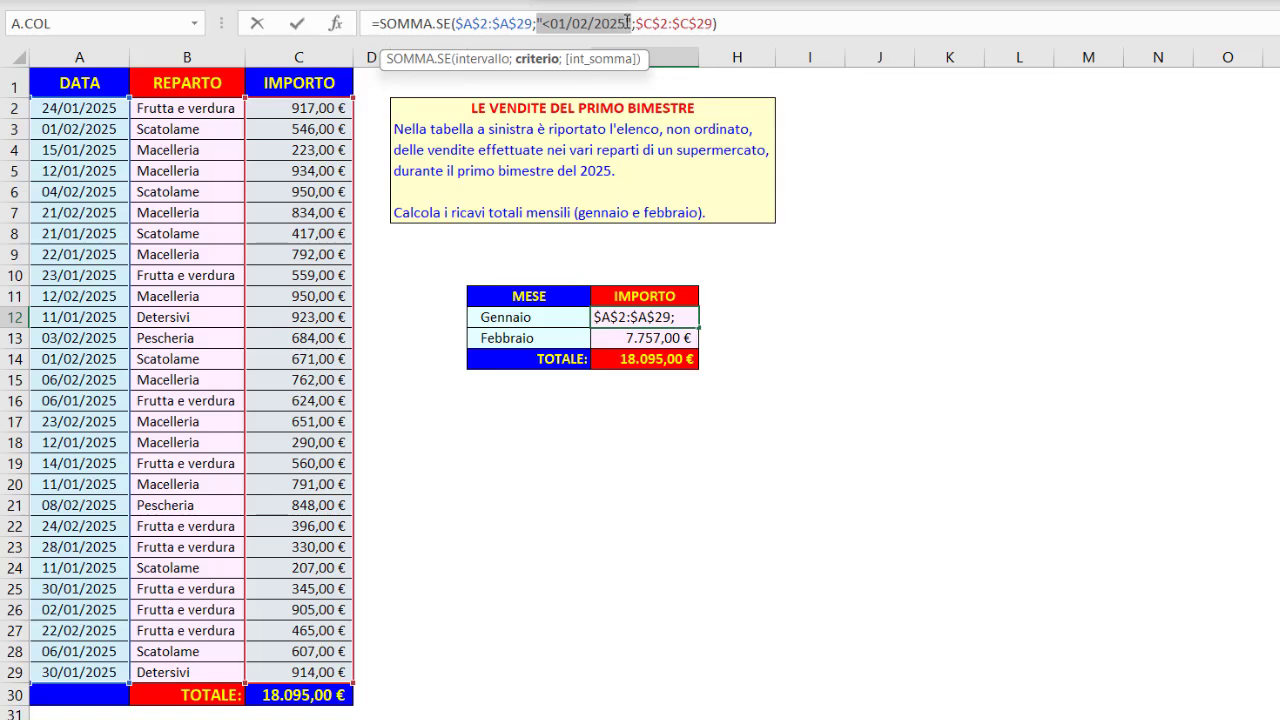
click(605, 59)
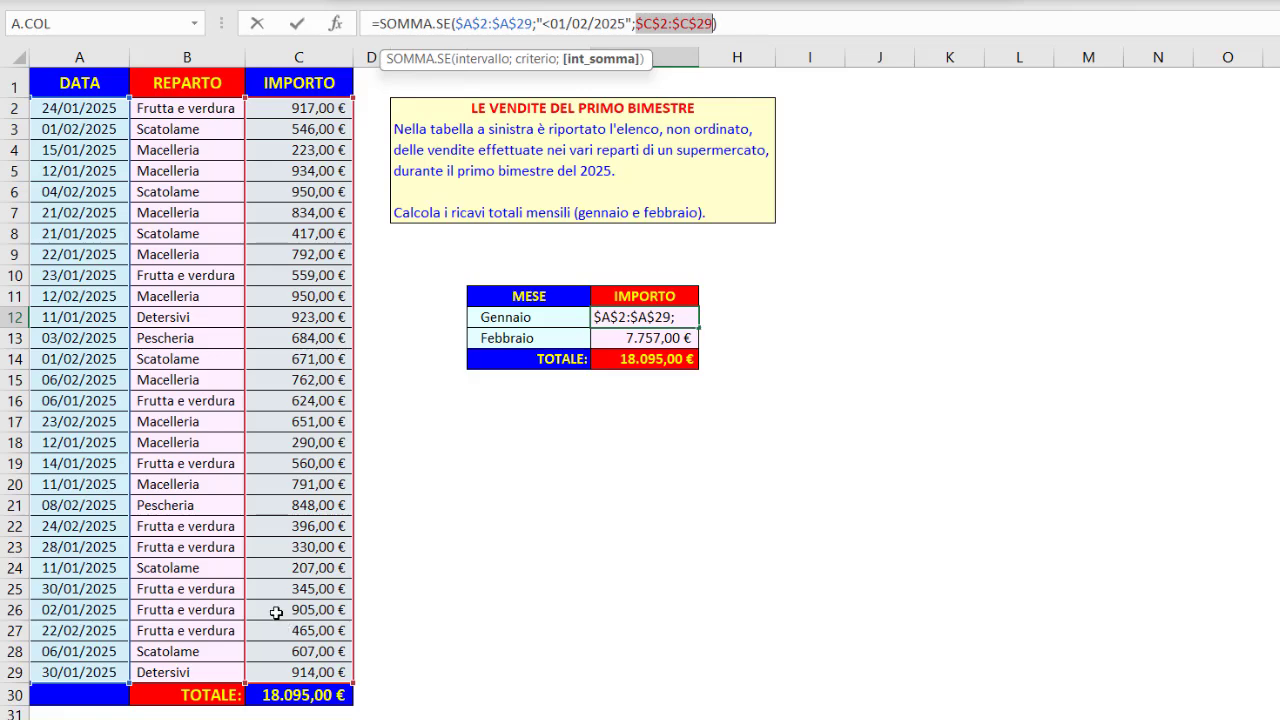
key(Return)
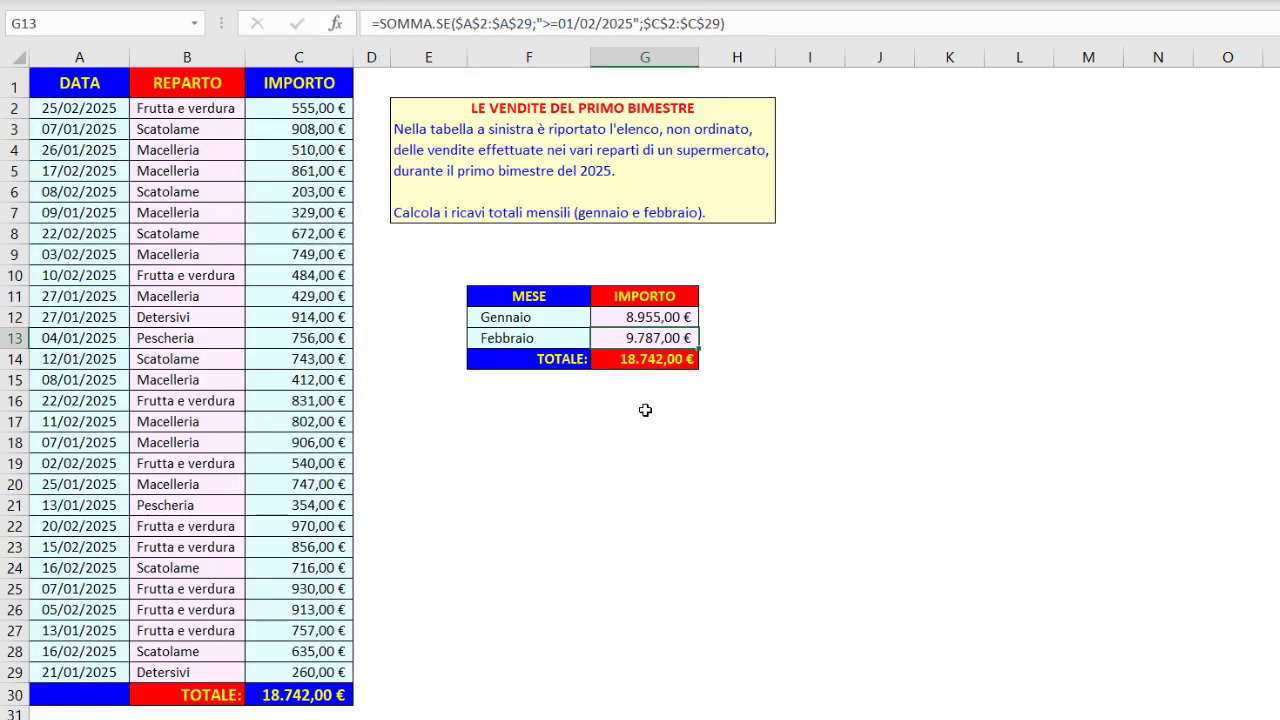
Step: Examine the criterio argument of the Febbraio SOMMA.SE formula in G13 without changing it and return to the title cell
click(543, 24)
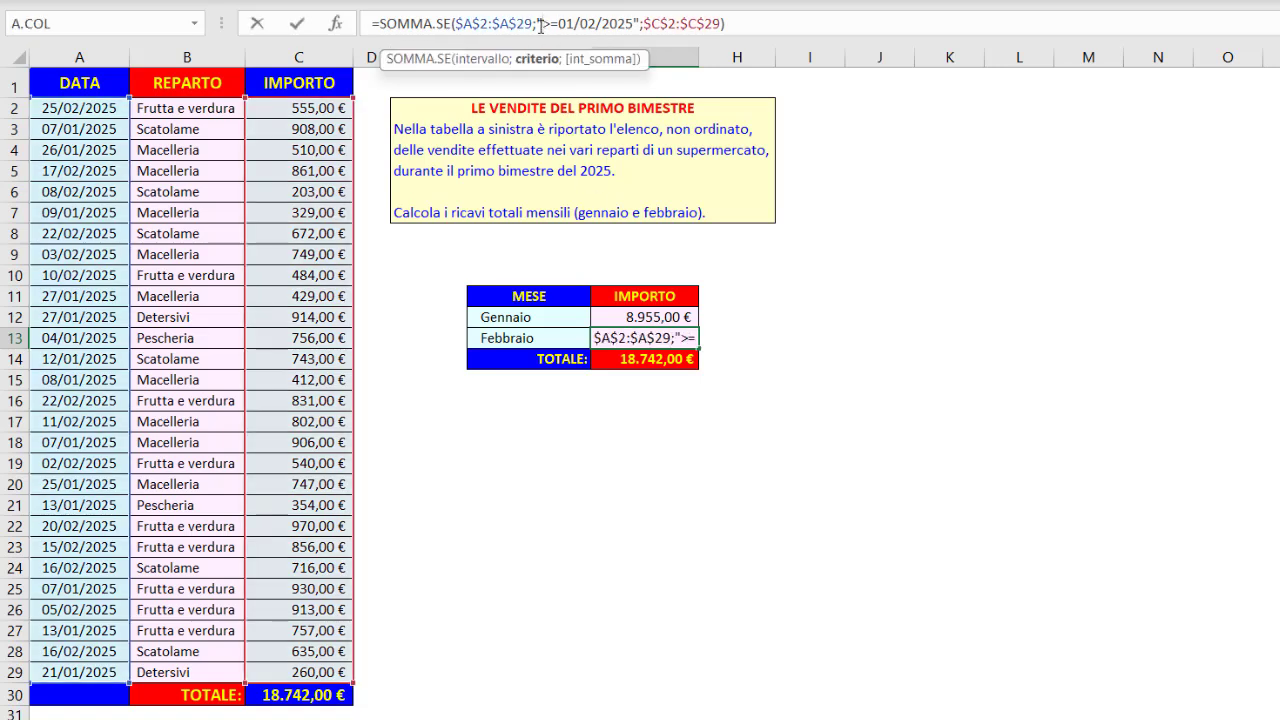
click(537, 59)
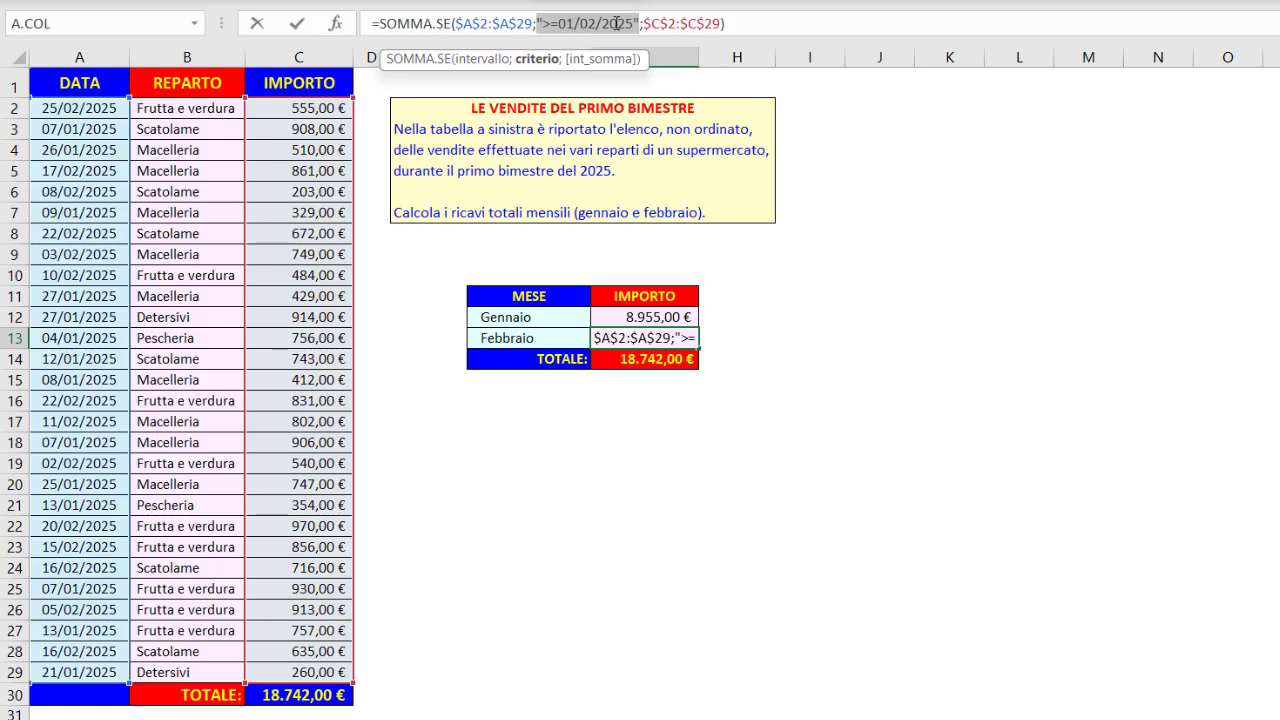
key(Return)
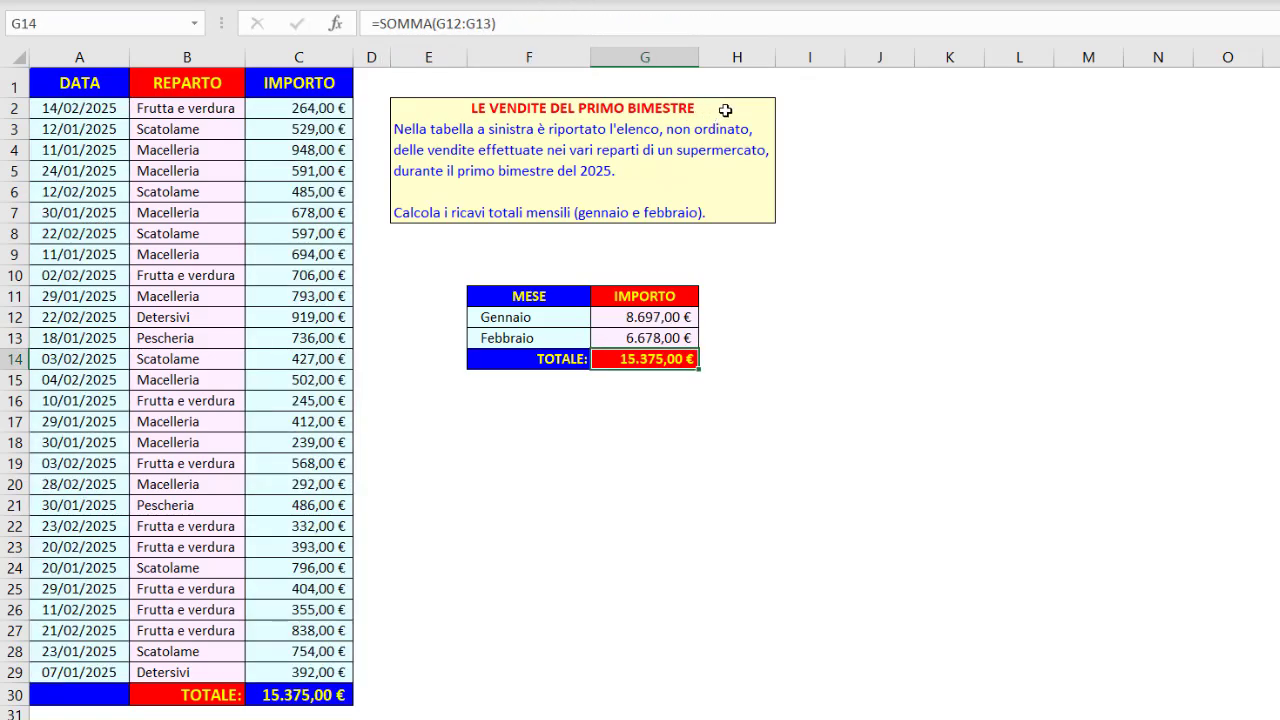
click(725, 110)
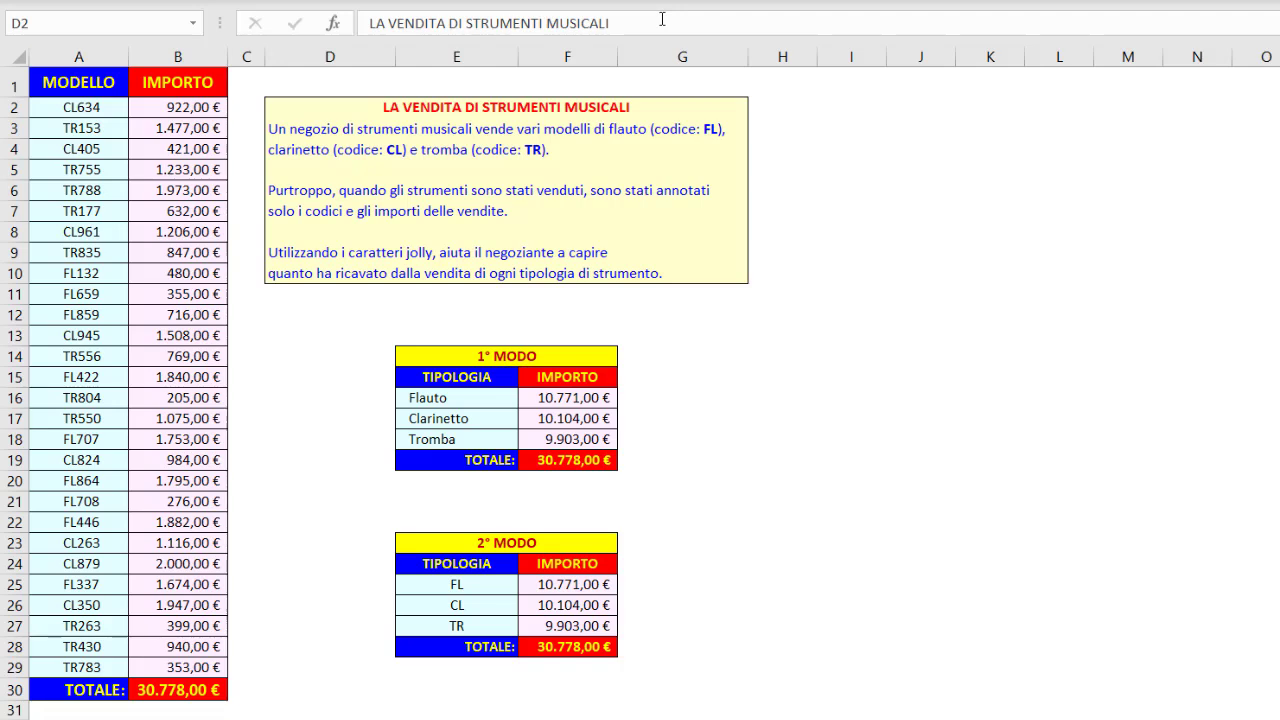
Step: Recalculate the musical instrument sales sheet several times and inspect the random-data formulas in A2 and B2
click(327, 110)
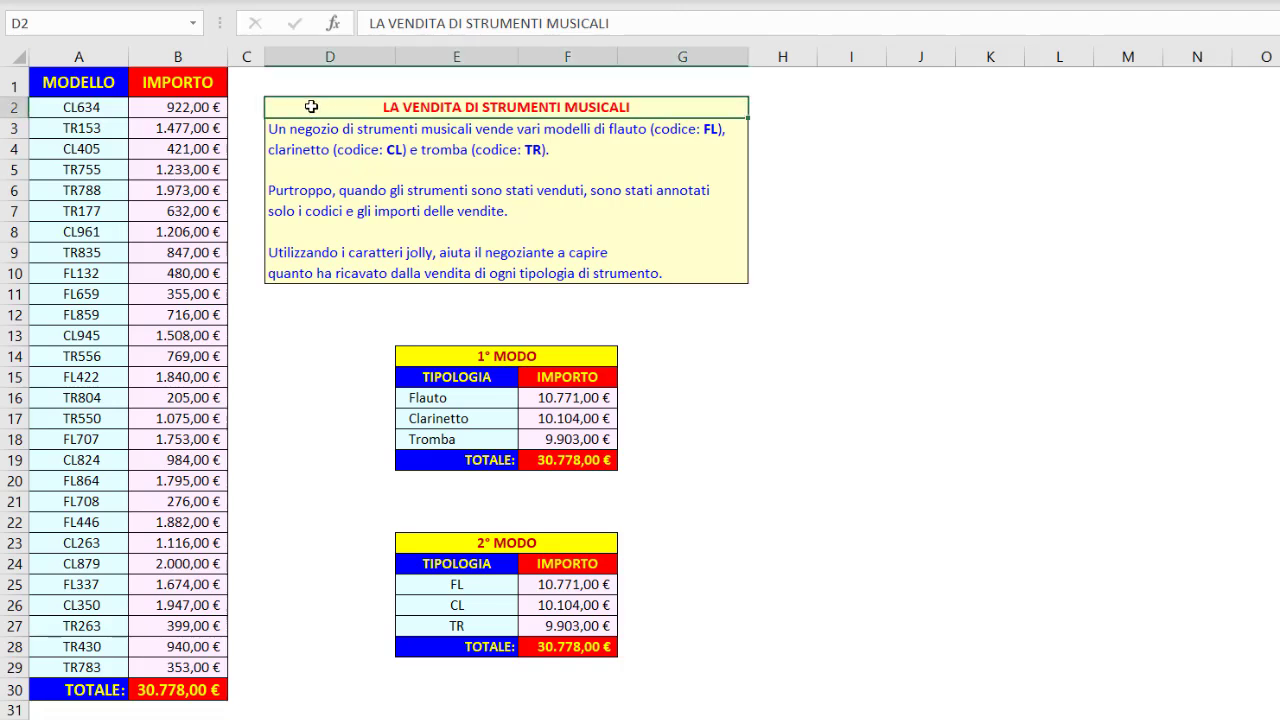
key(F9)
key(F9)
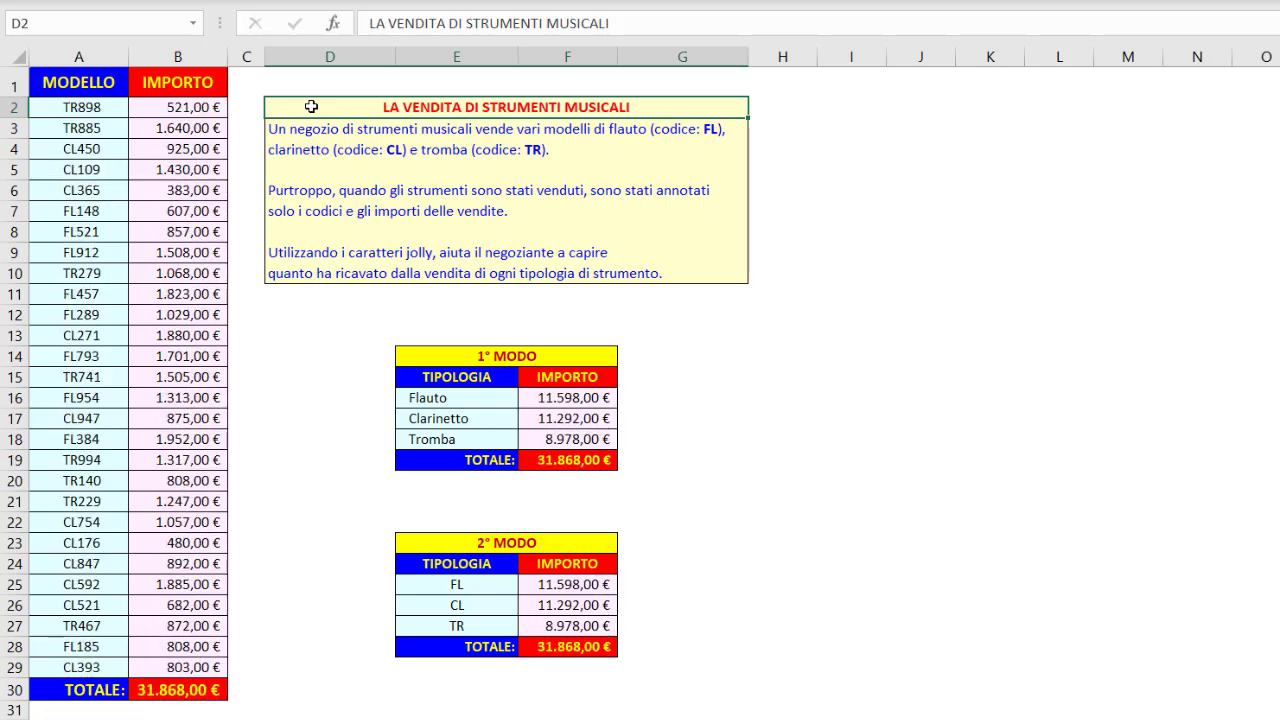
key(F9)
key(F9)
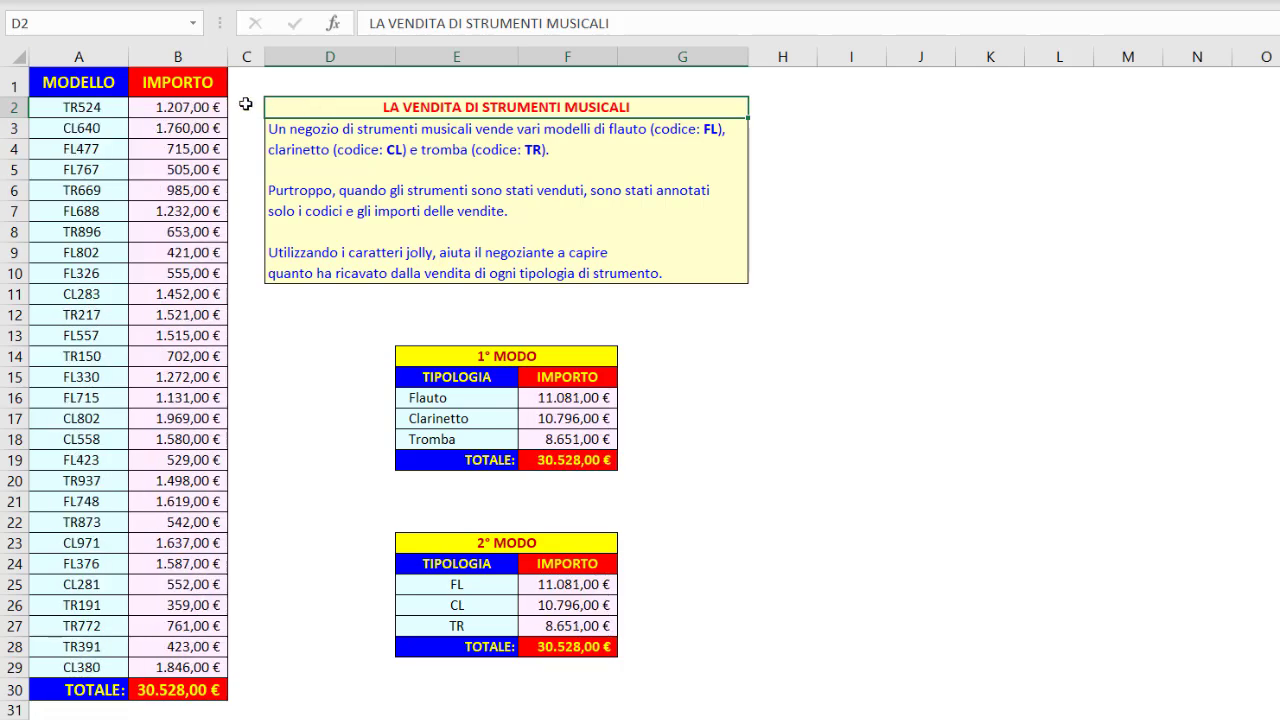
click(114, 107)
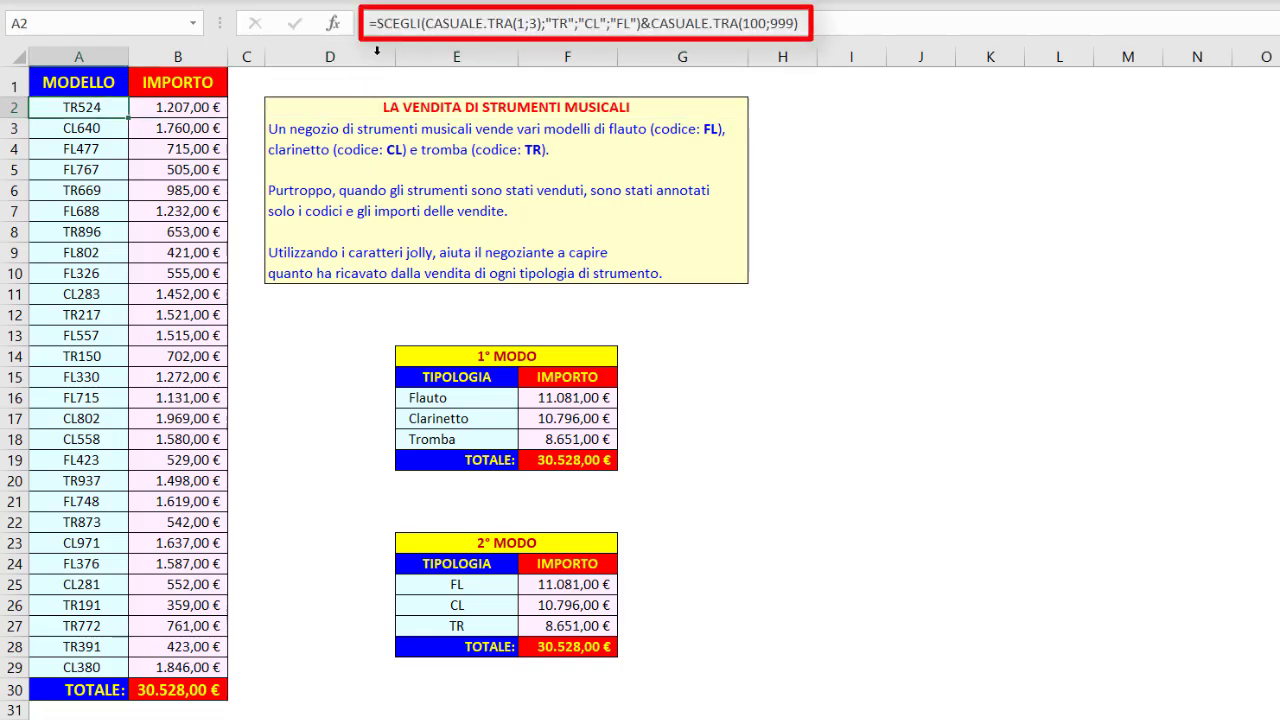
click(201, 104)
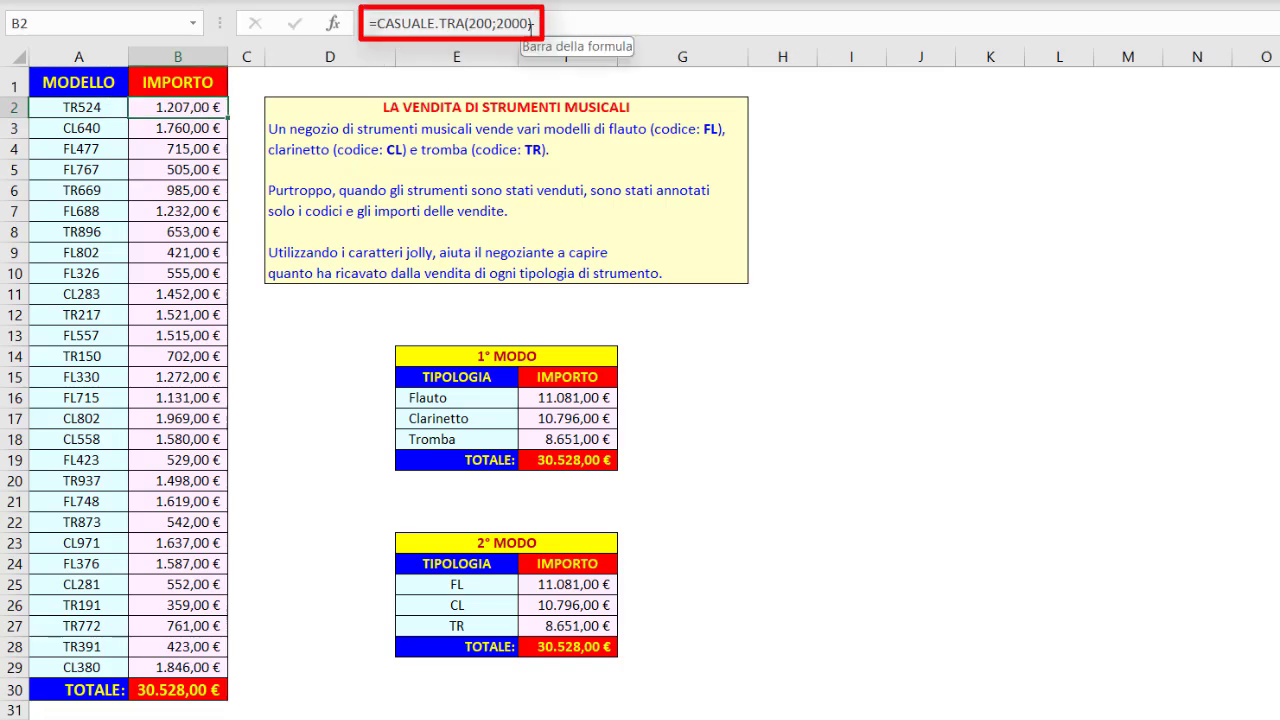
Step: Examine the Flauto SOMMA.SE formula in F16, highlighting its intervallo argument and its wildcard criterio "FL*" without changing them
click(480, 400)
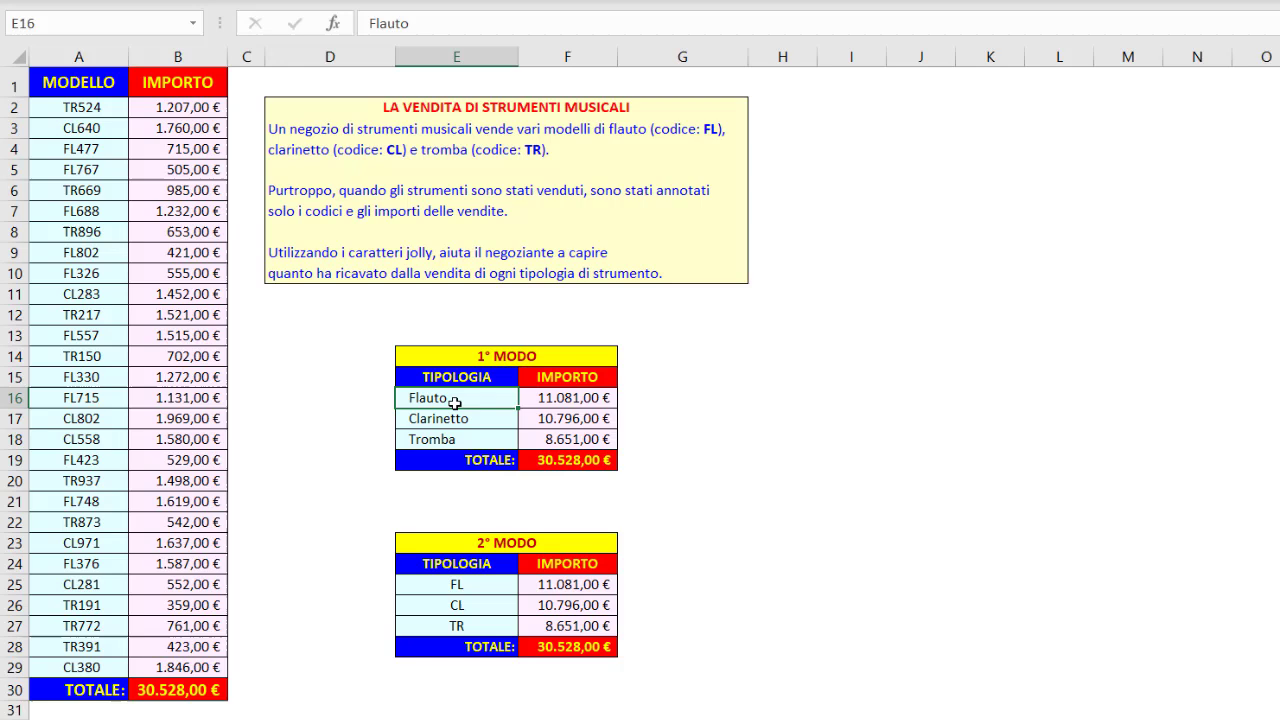
click(529, 400)
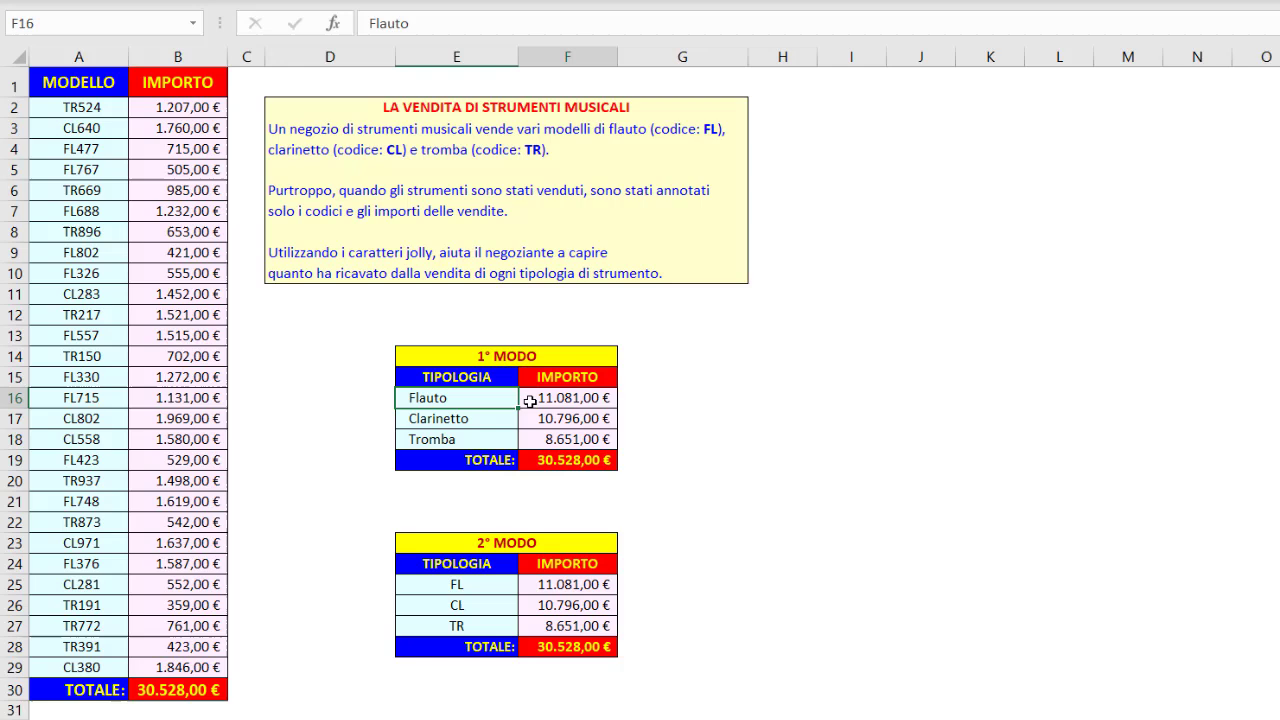
click(479, 22)
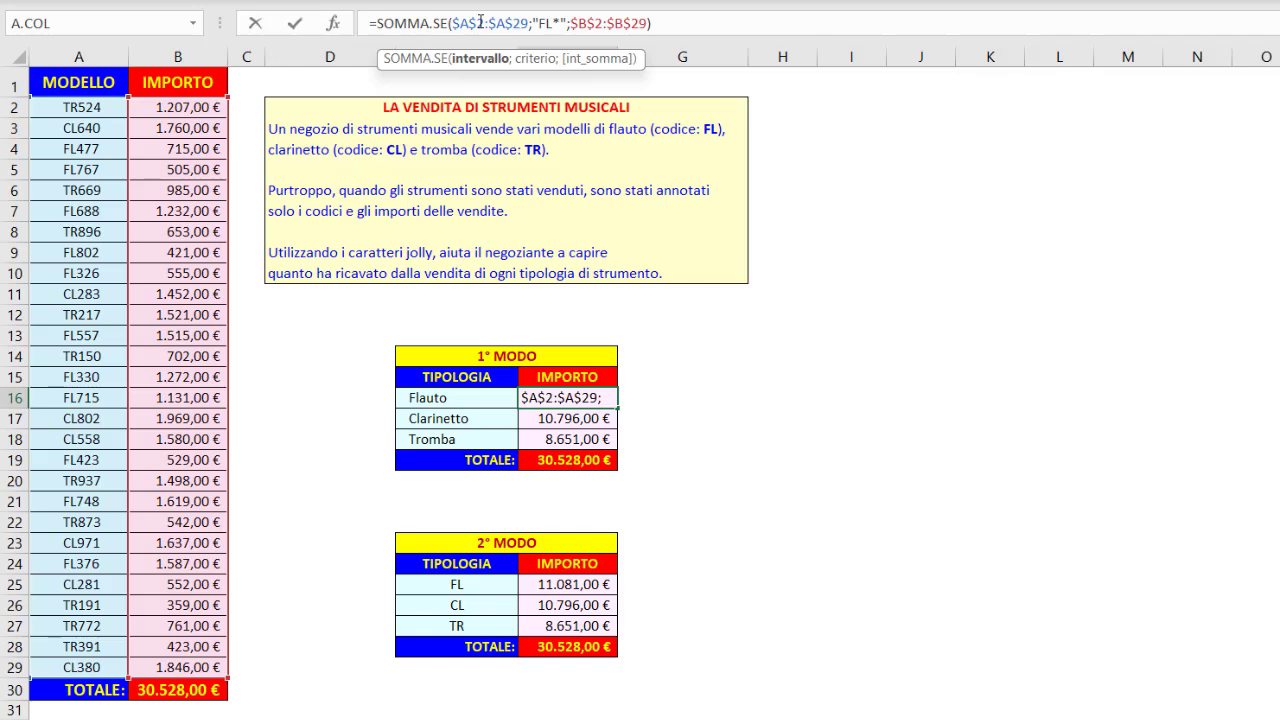
click(474, 60)
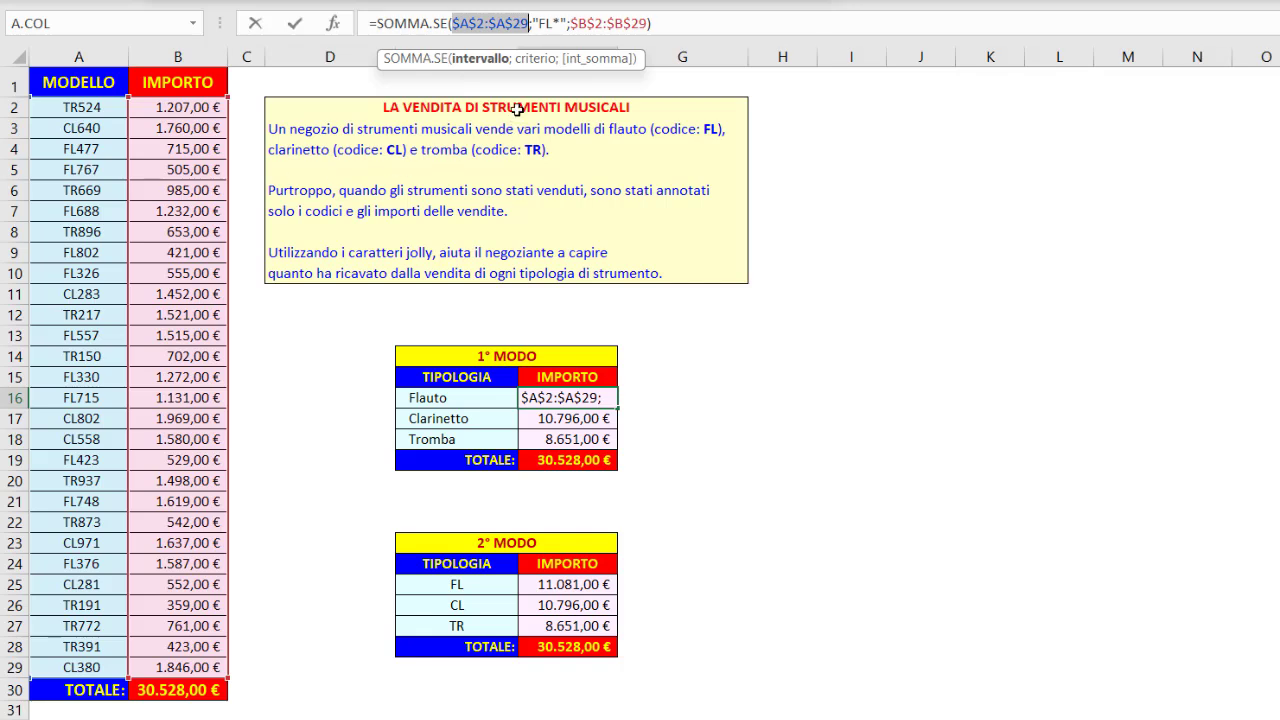
click(536, 60)
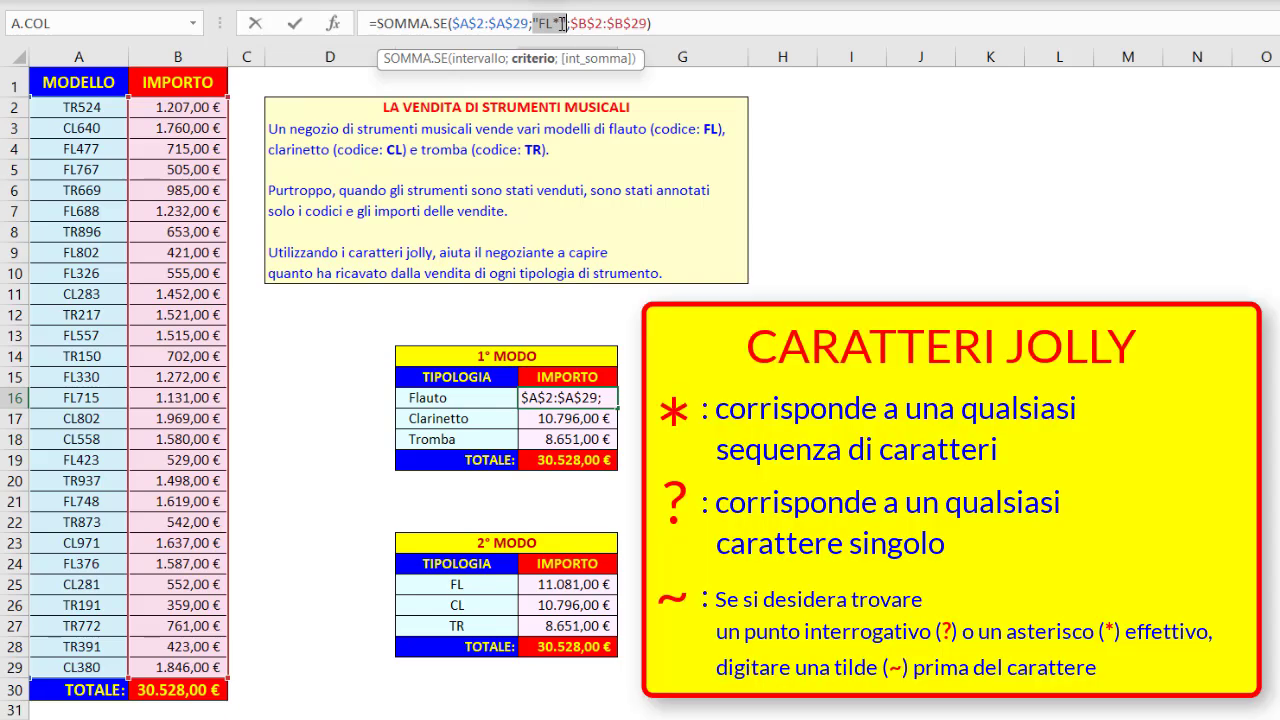
drag(551, 22, 559, 22)
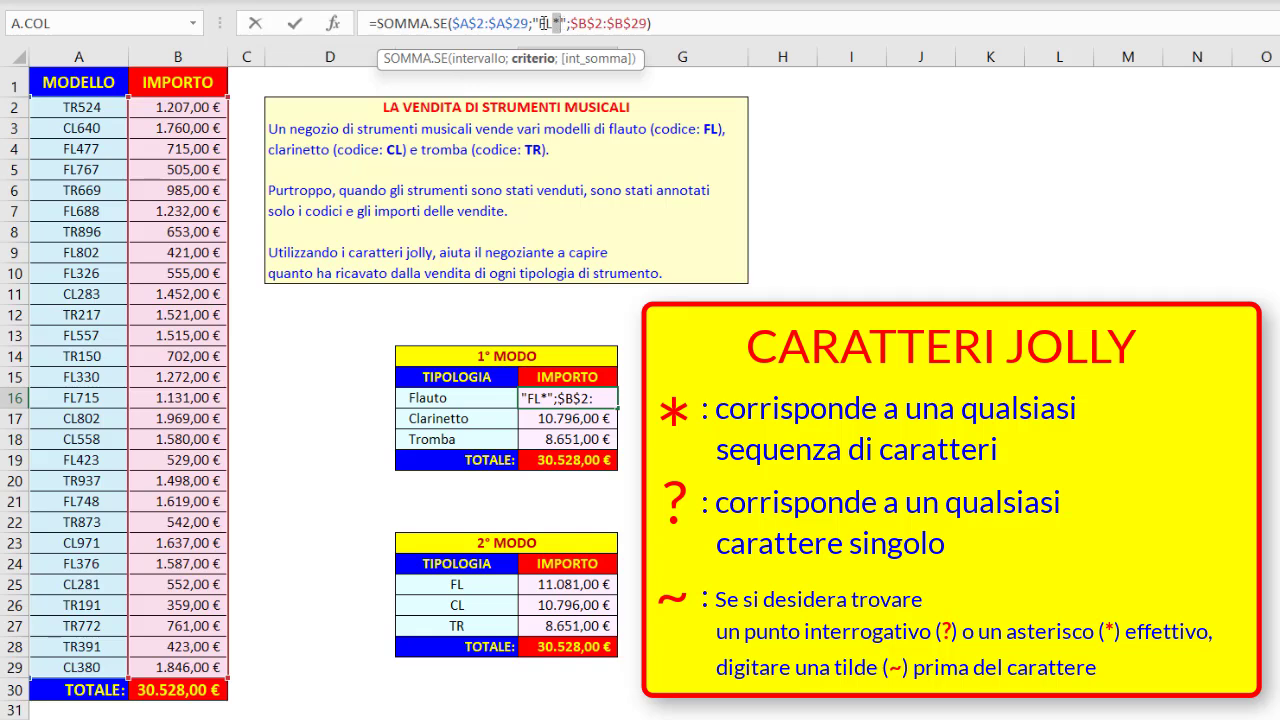
drag(540, 22, 552, 21)
click(540, 21)
drag(536, 21, 557, 21)
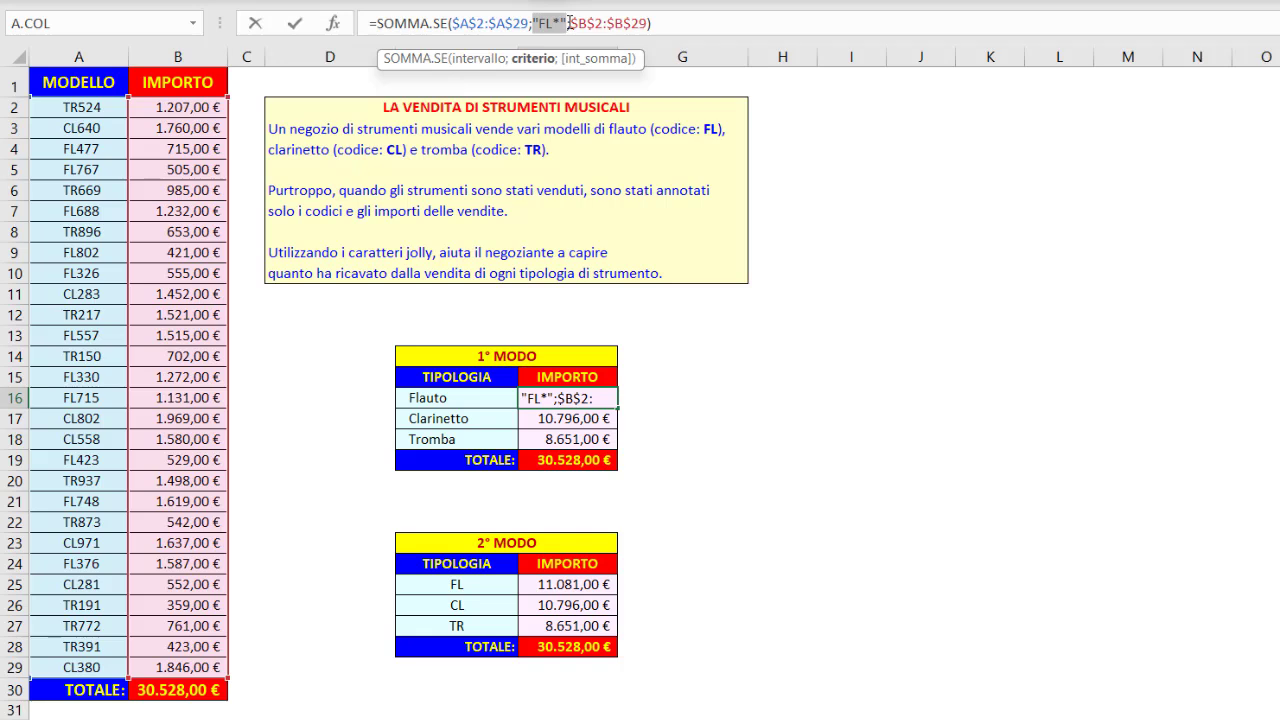
Step: Examine the int_somma argument of the Flauto formula, and check the Clarinetto and Tromba formulas in F17 and F18
click(594, 59)
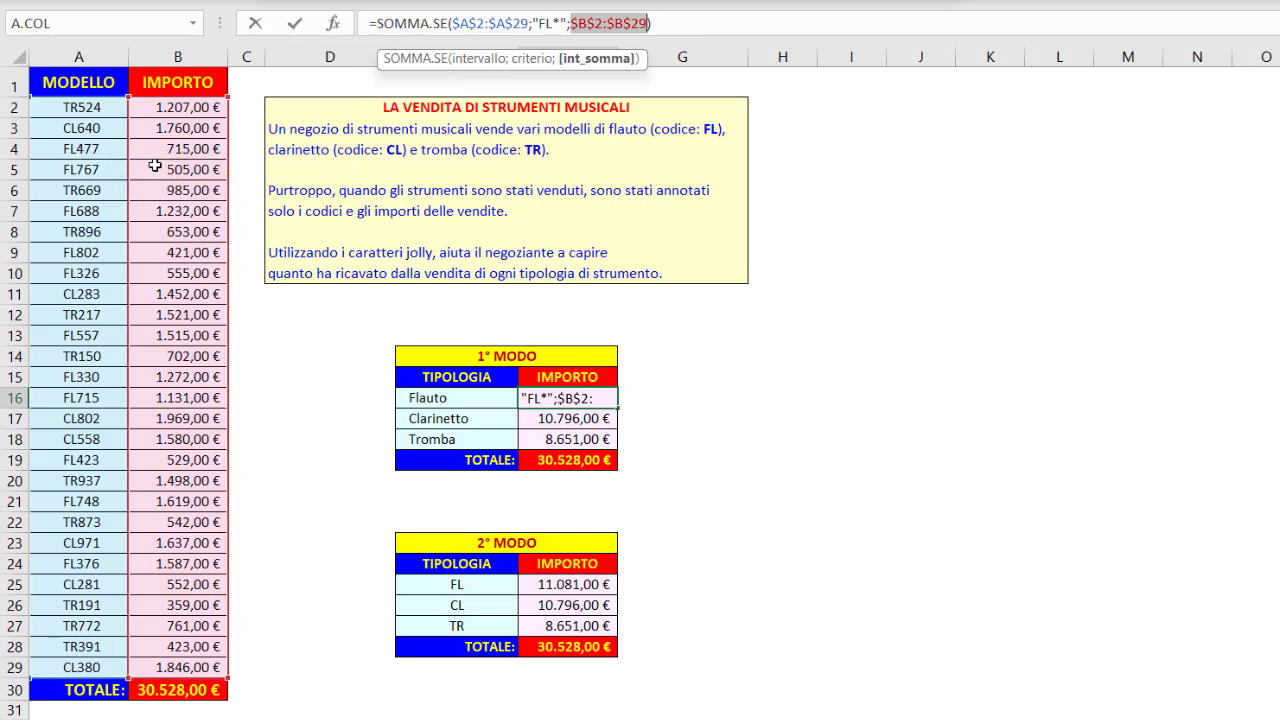
key(Return)
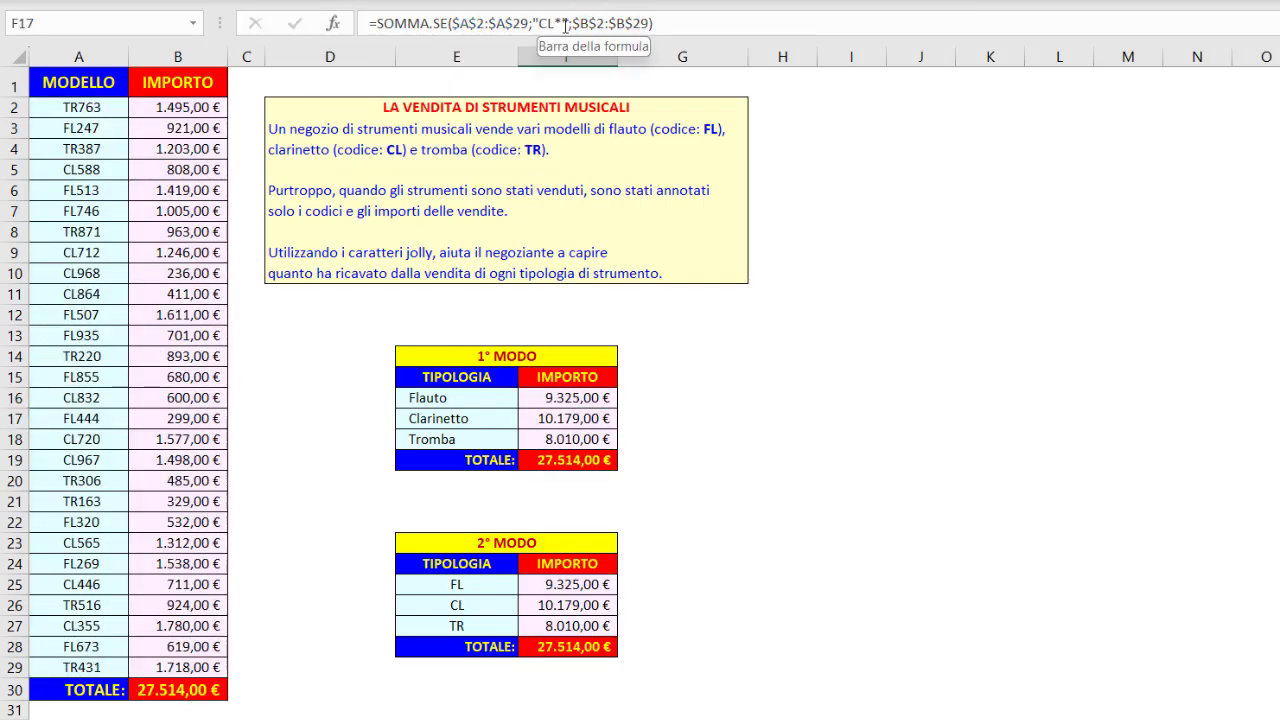
click(561, 437)
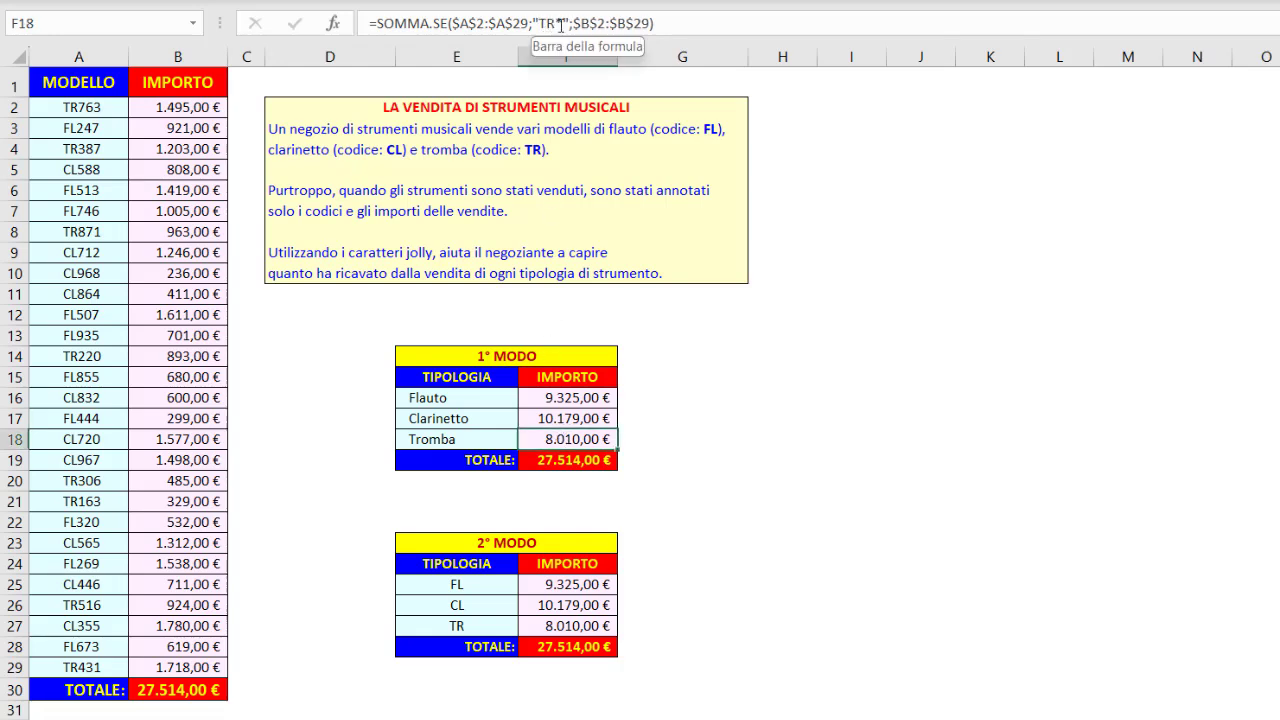
Step: Examine the 2° MODO table, checking the instrument codes FL, CL and TR in E25 to E27
click(496, 543)
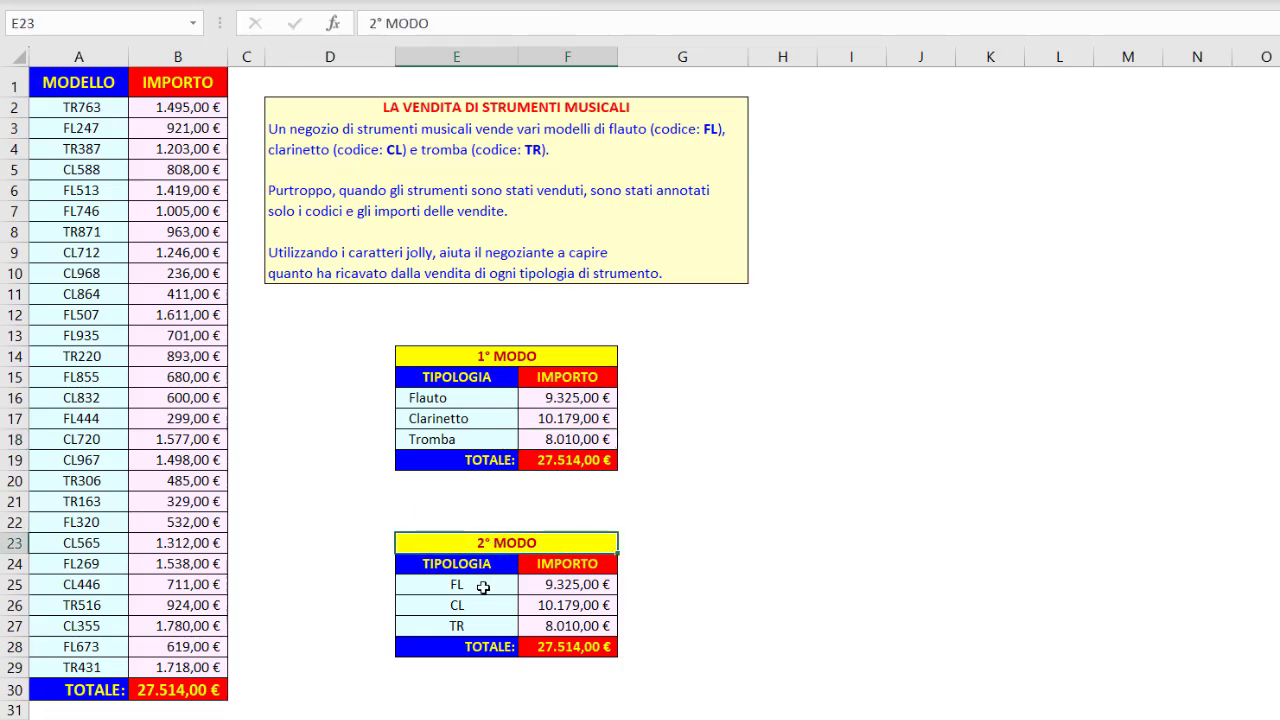
click(474, 587)
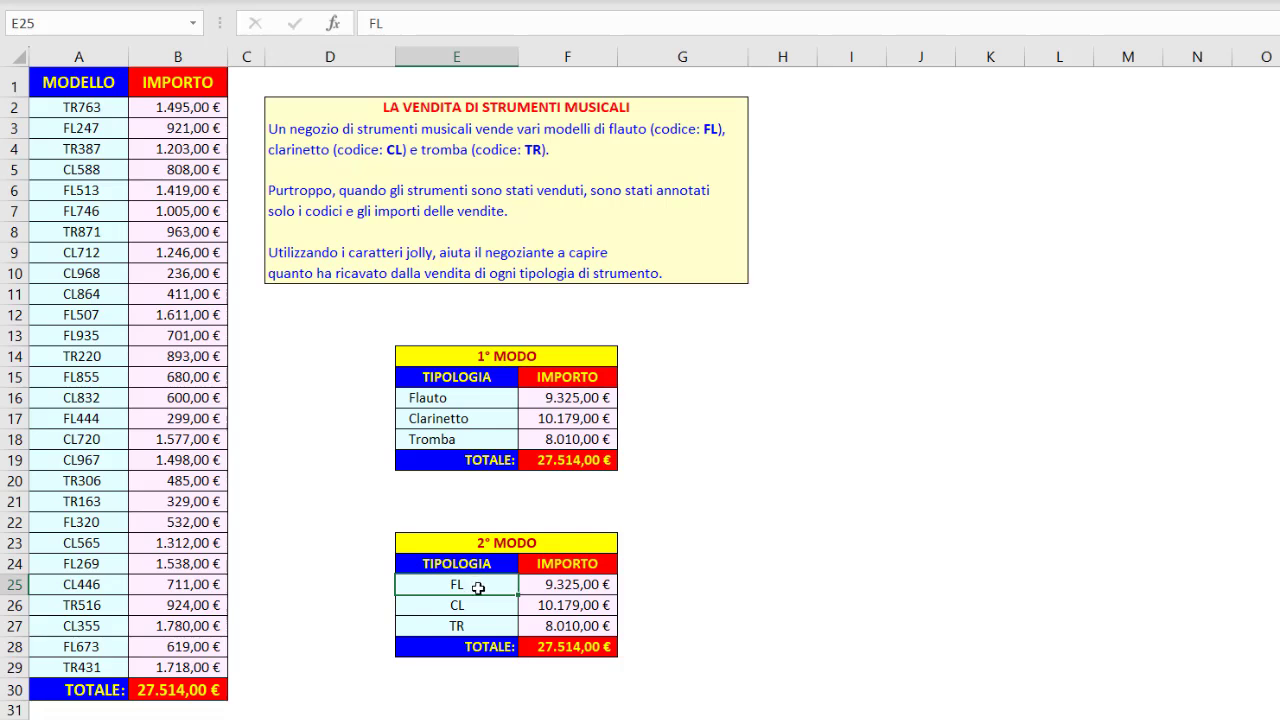
click(479, 605)
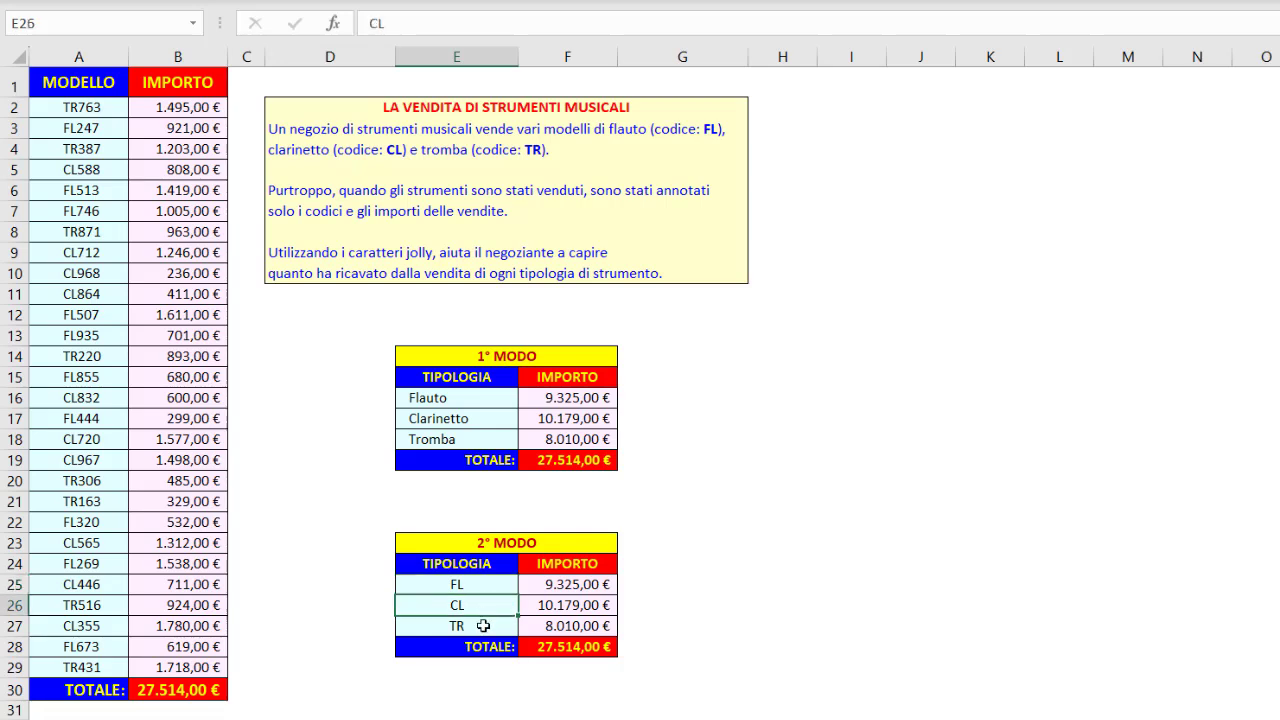
click(487, 628)
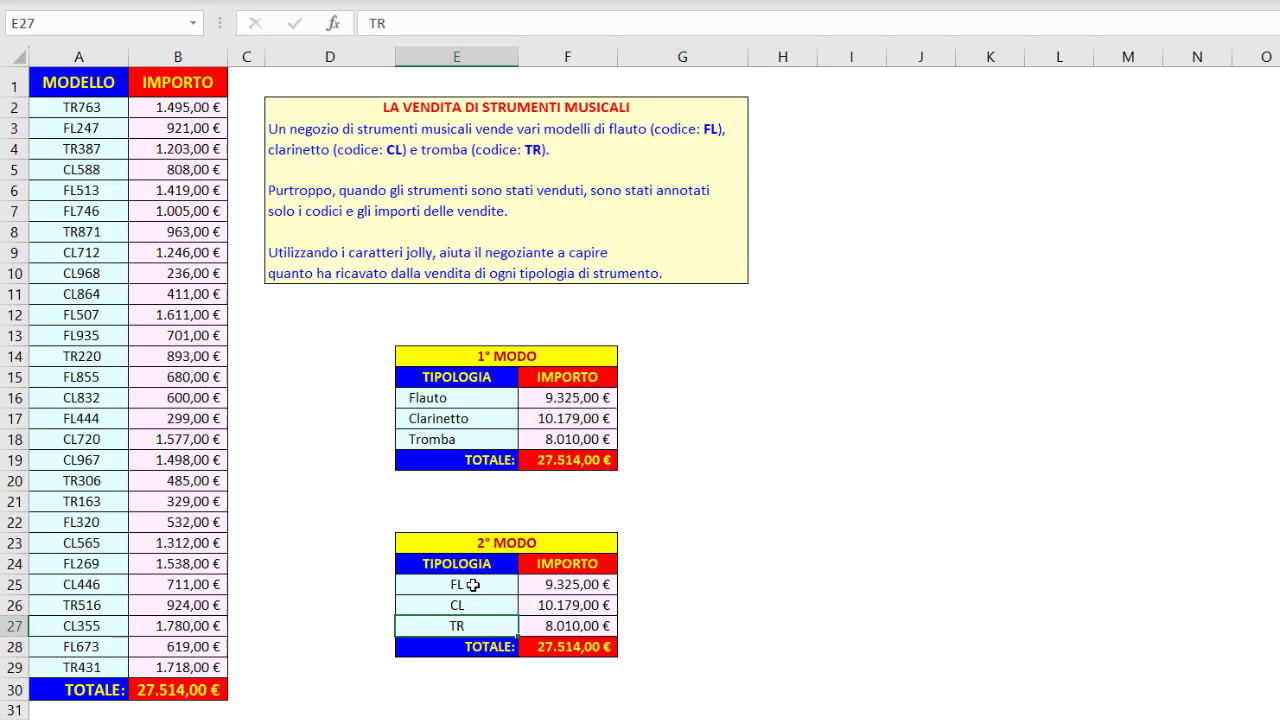
Step: Examine the criterio E25&"*" in the F25 SOMMA.SE formula part by part and close it without changes
click(550, 584)
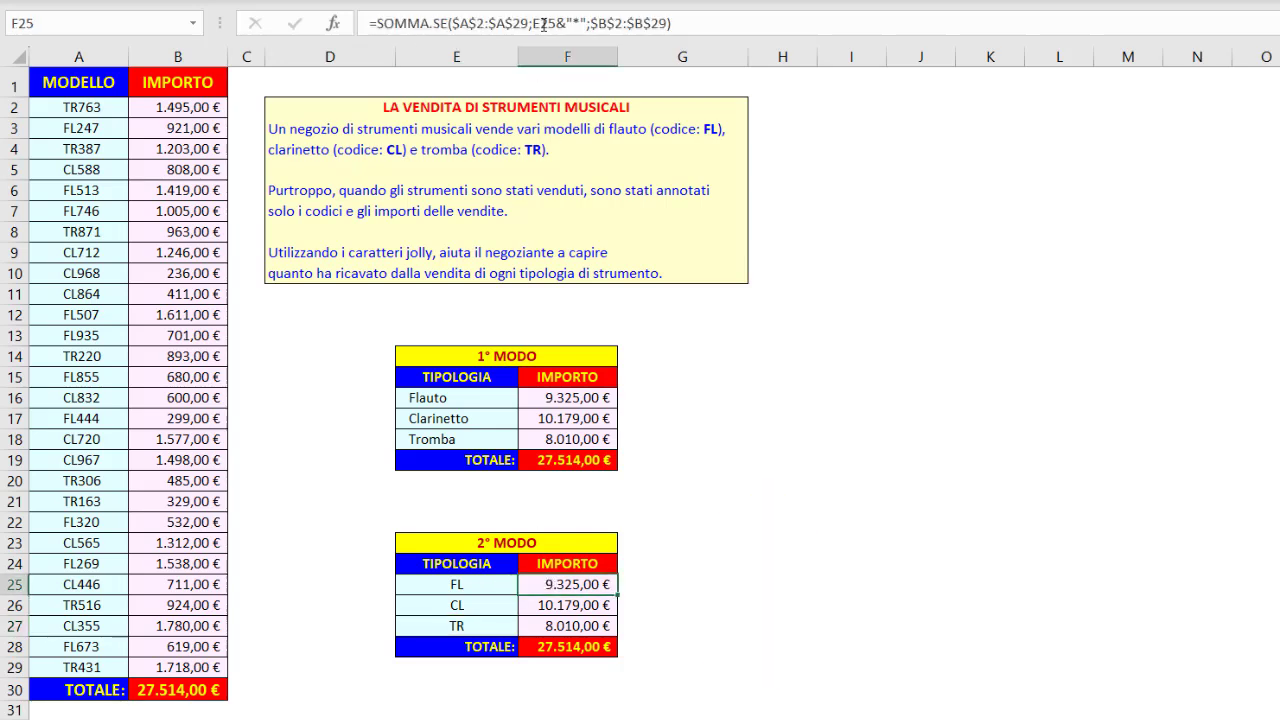
click(545, 21)
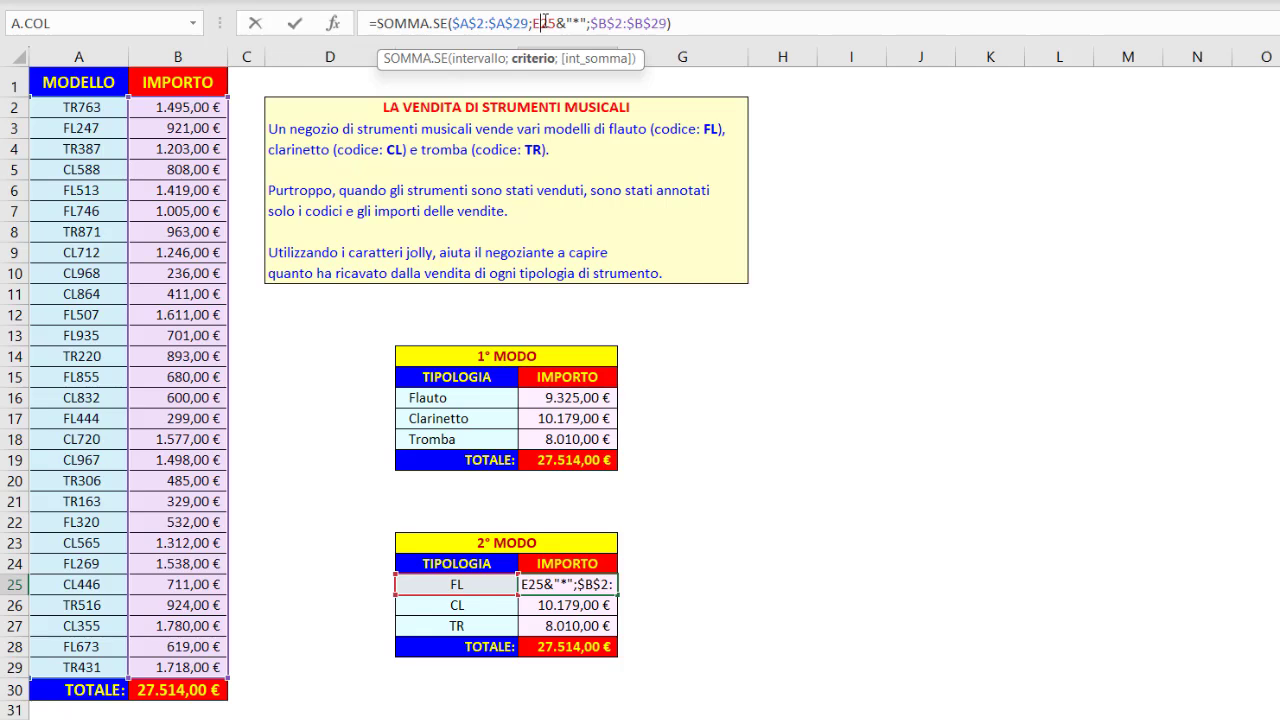
drag(532, 22, 587, 22)
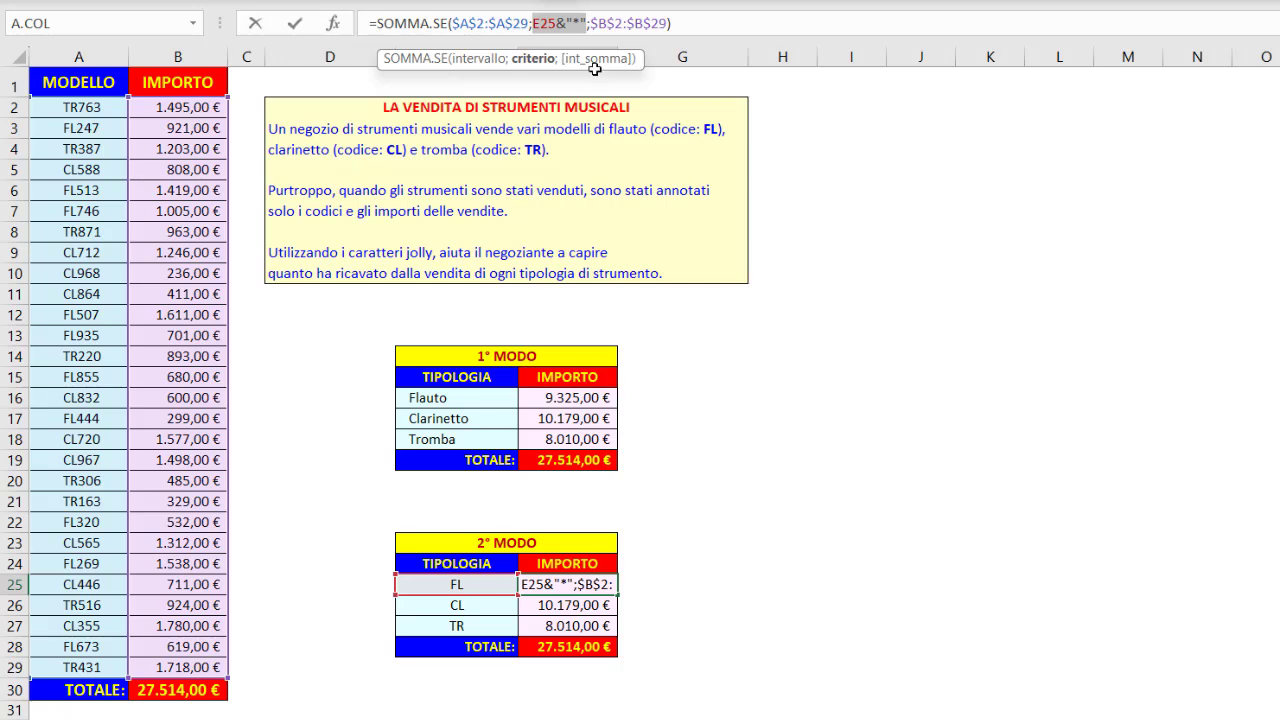
click(558, 21)
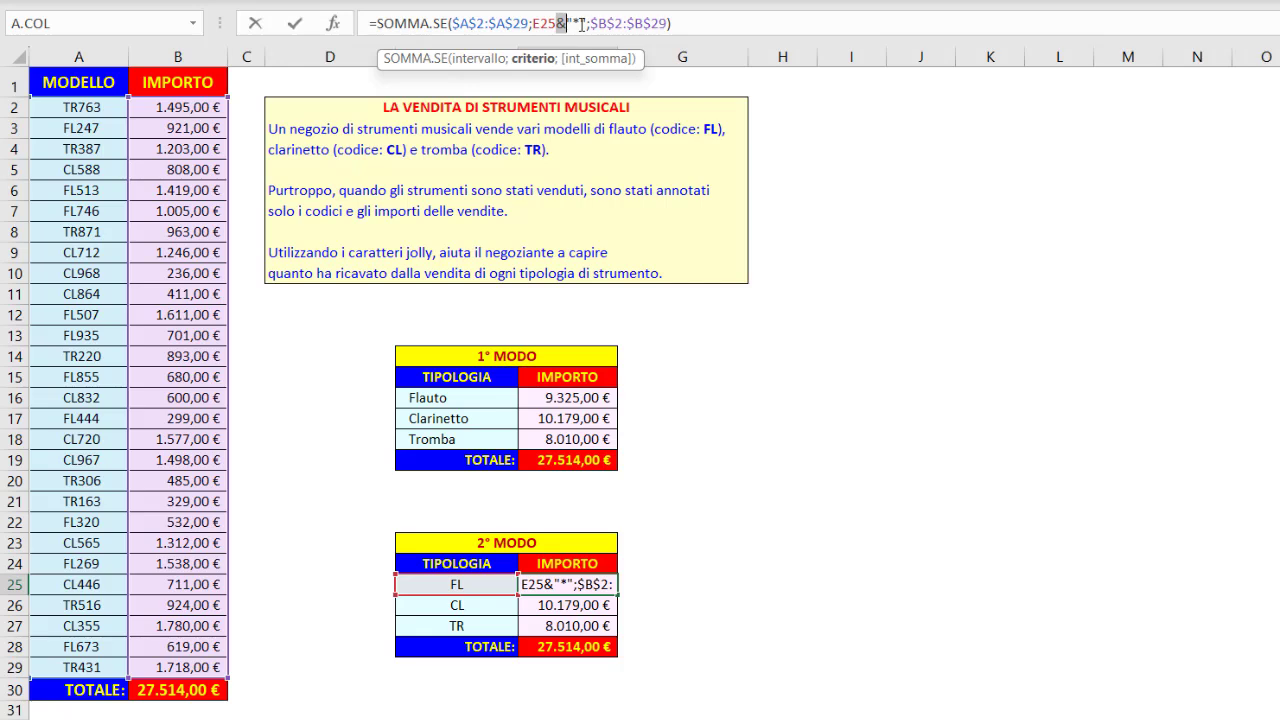
click(583, 23)
key(Return)
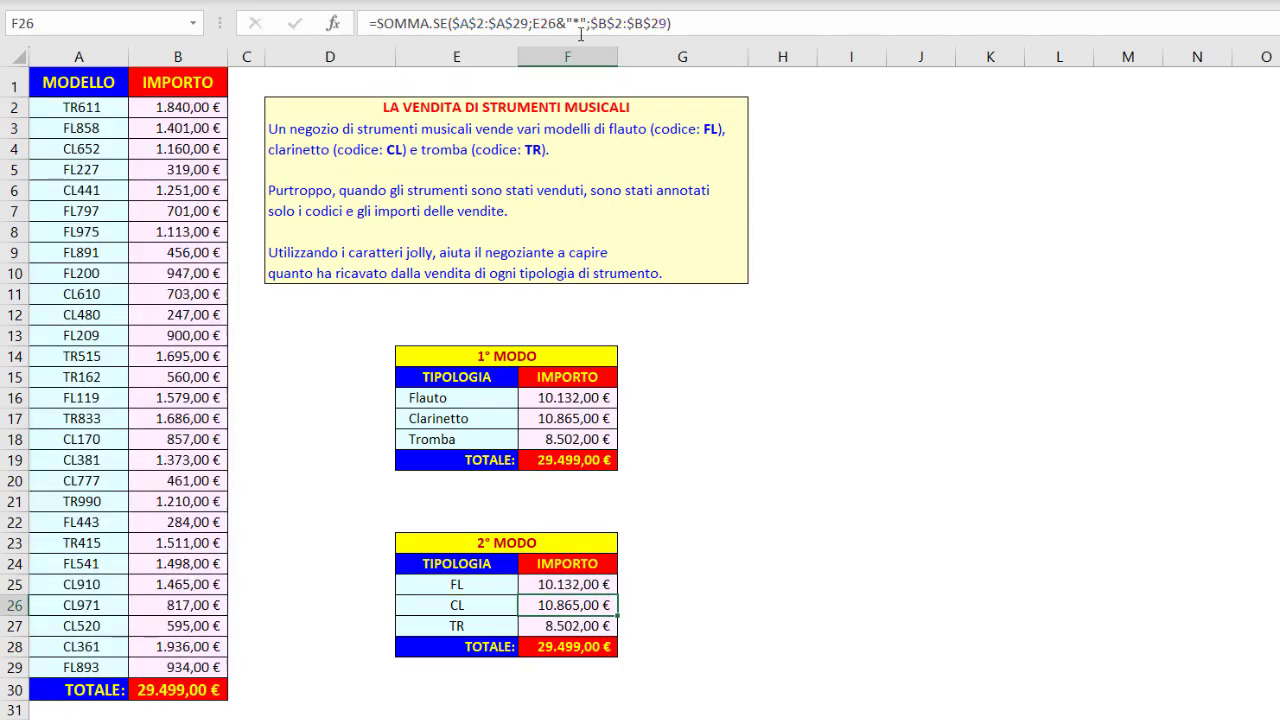
Step: Copy the FL formula from F25 down to F27 for the CL and TR codes
click(568, 586)
drag(619, 598, 619, 636)
click(483, 603)
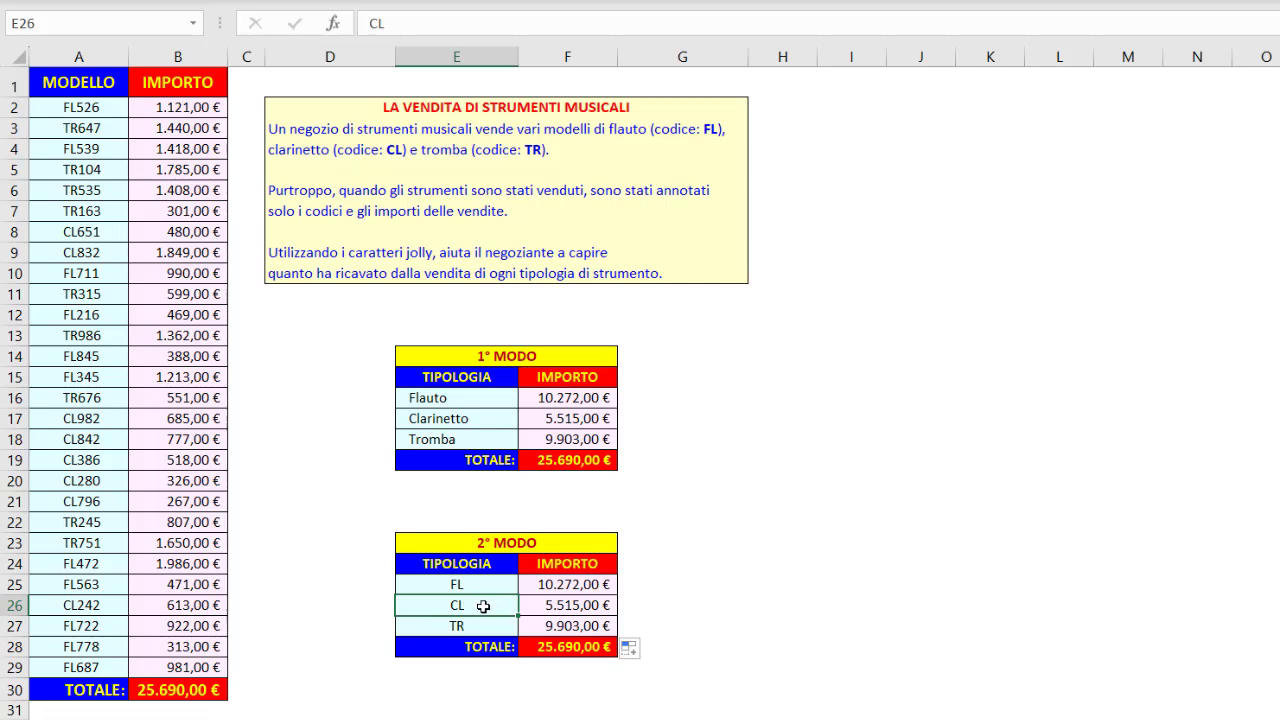
Step: Check the model code formulas in A2, A9 and A3 and return to the exercise title in D2
click(109, 106)
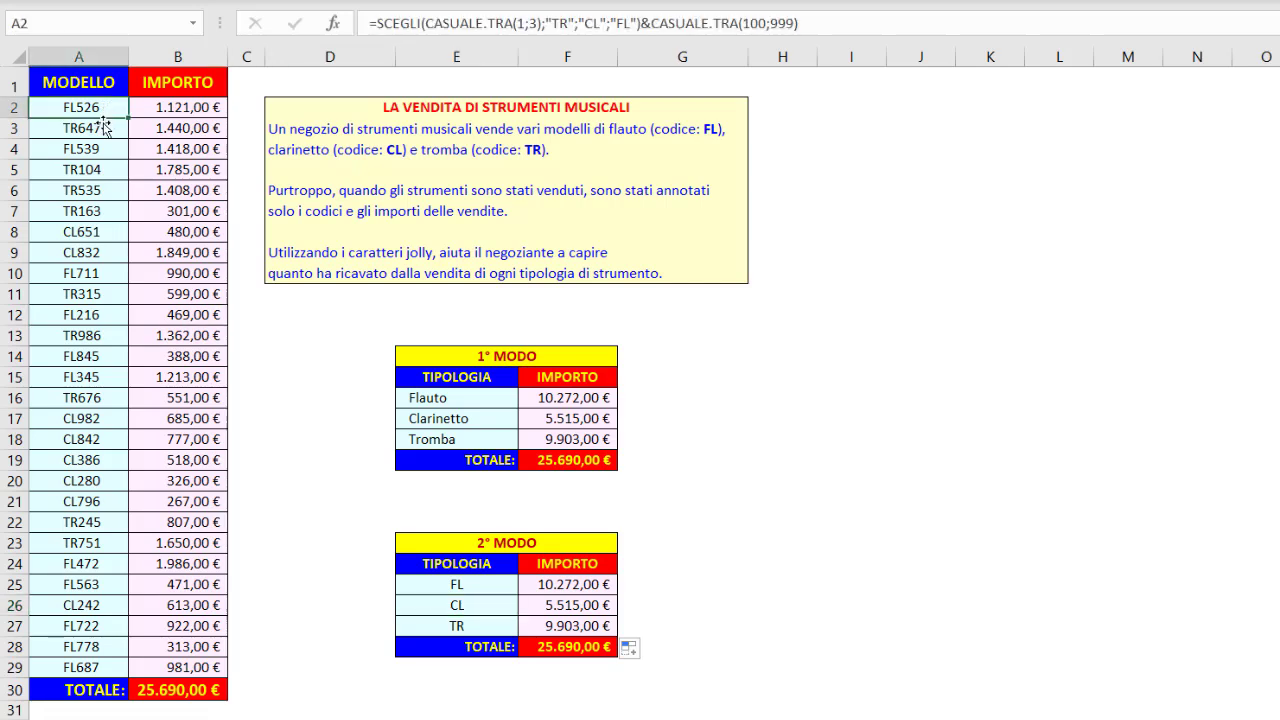
click(72, 251)
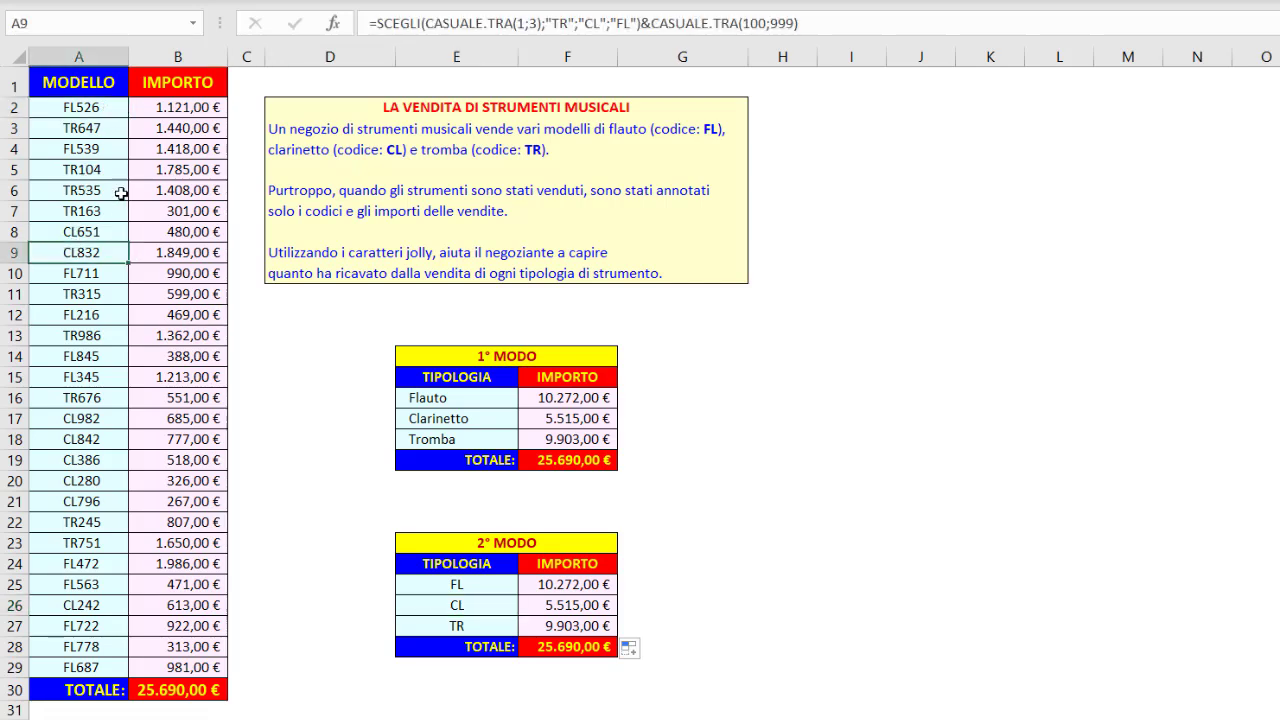
click(96, 128)
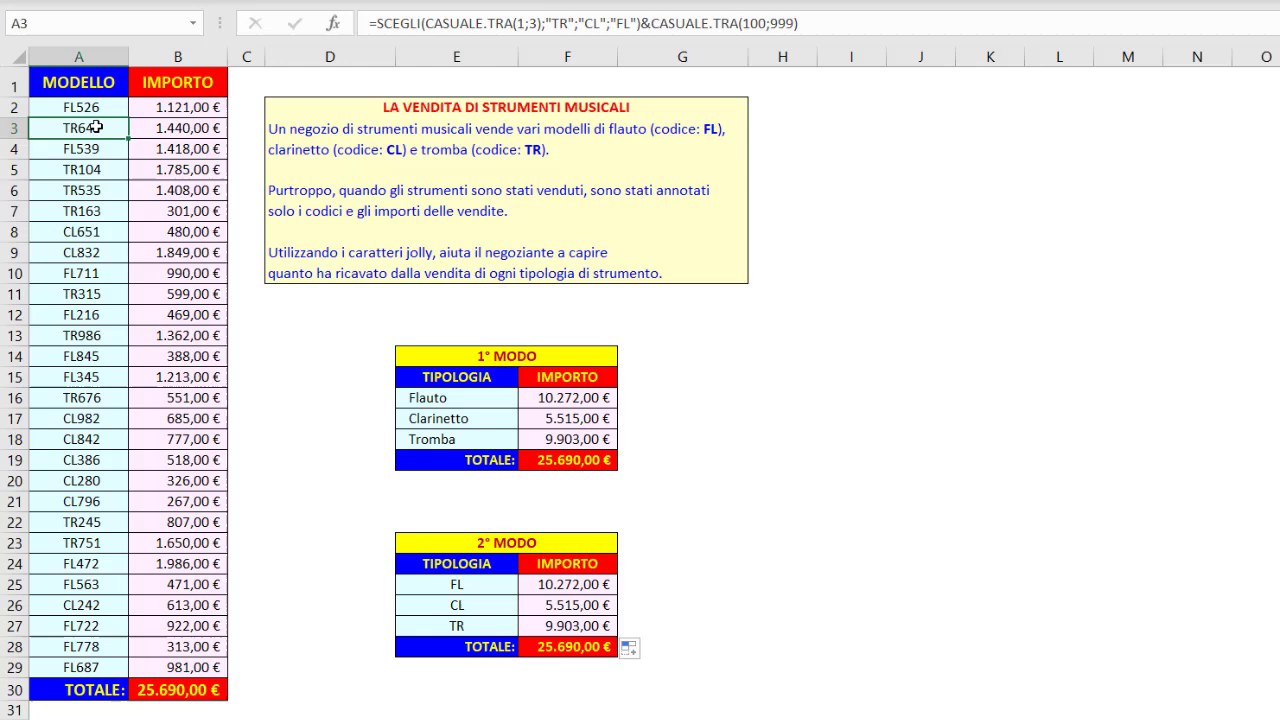
click(272, 104)
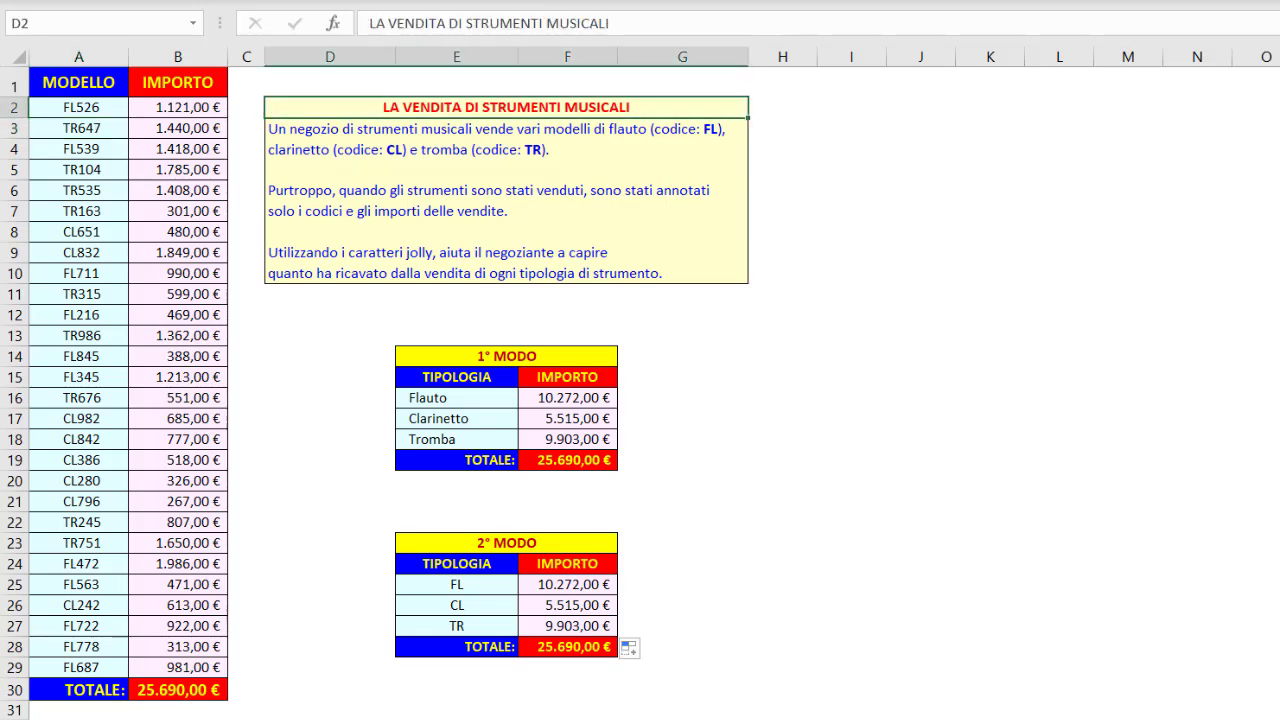